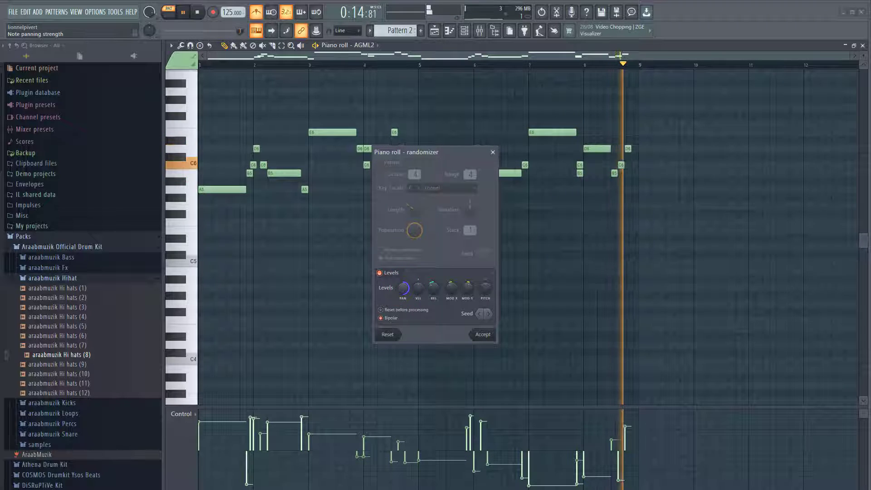
# Step: Adjust the release randomization strength for the AGML2 melody notes
pyautogui.moveTo(437, 291); pyautogui.dragTo(437, 269)
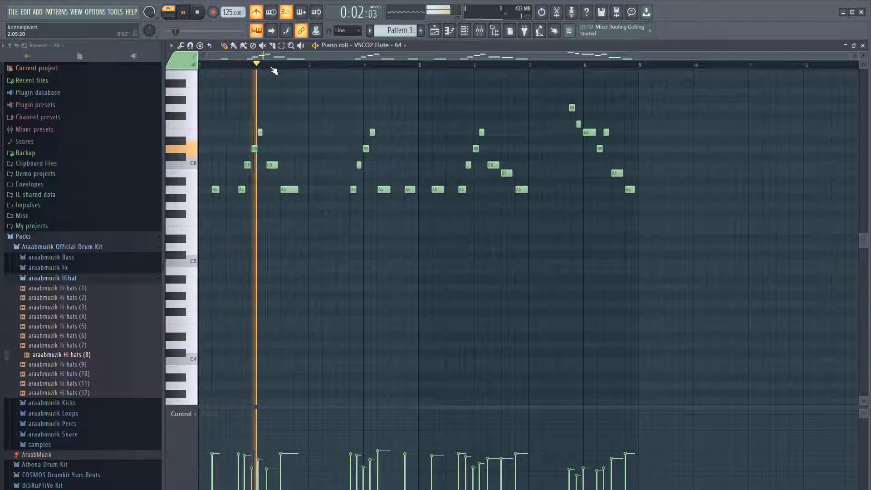
# Step: Randomize the panning of the VSCO2 Flute notes in Pattern 3 with a reduced panning strength and apply it
pyautogui.scroll(3, 255, 70)
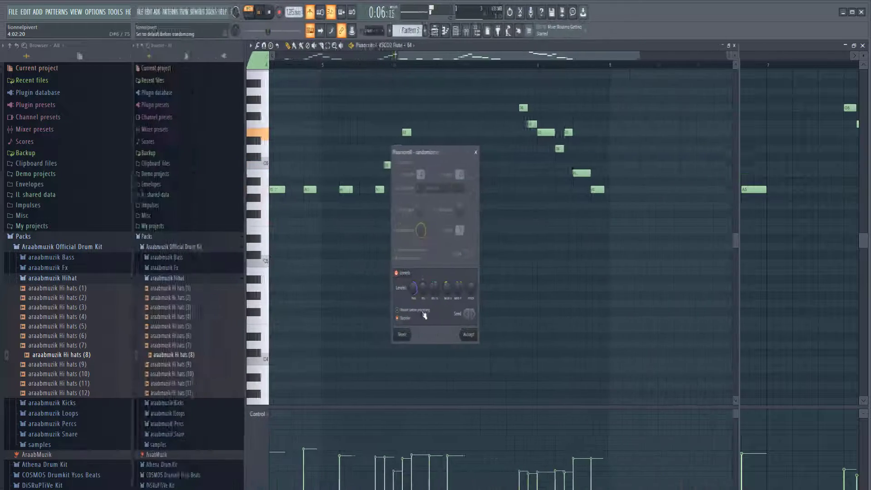
pyautogui.click(405, 287)
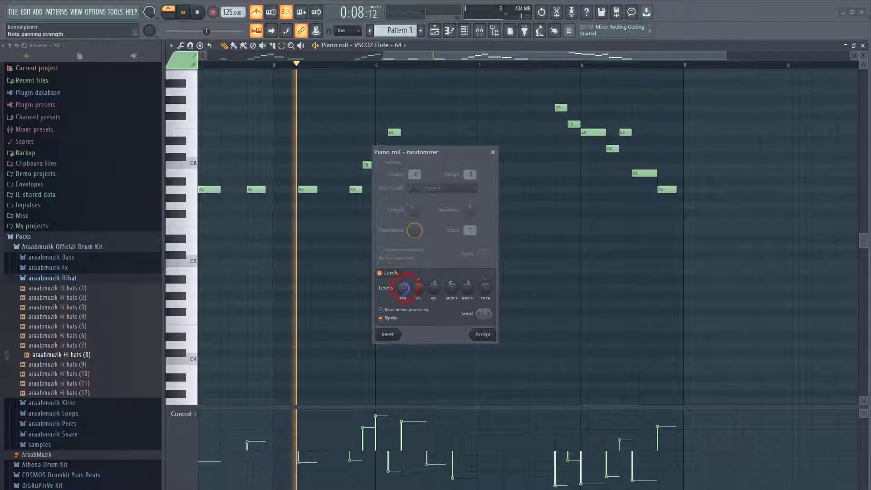
pyautogui.moveTo(407, 291); pyautogui.dragTo(401, 272)
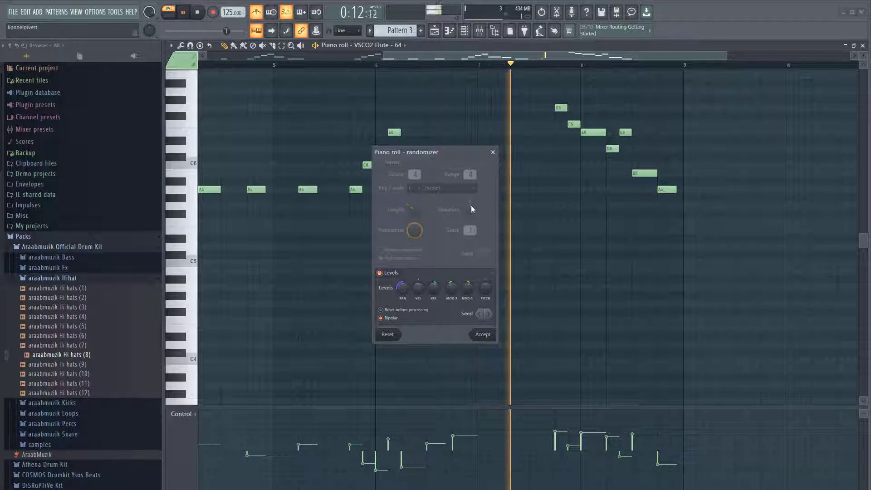
pyautogui.click(482, 334)
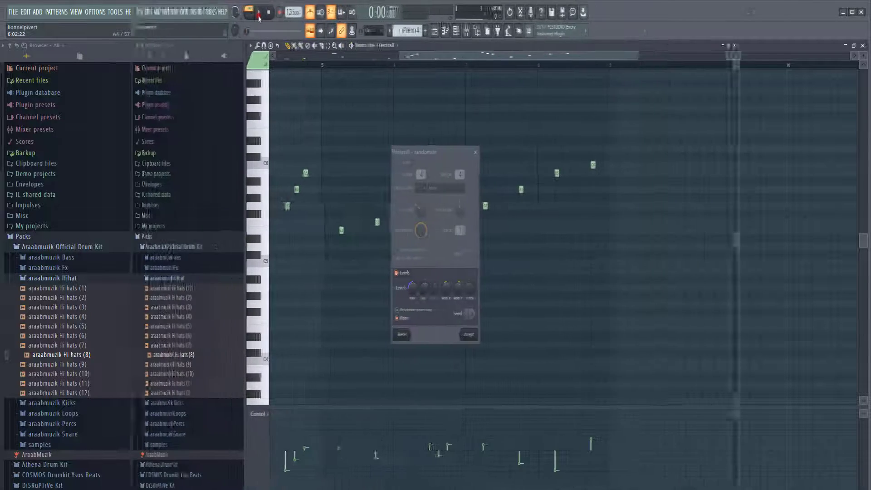
# Step: Apply the randomized panning to the ElectraX notes in Pattern 4 and play the pattern back
pyautogui.click(183, 14)
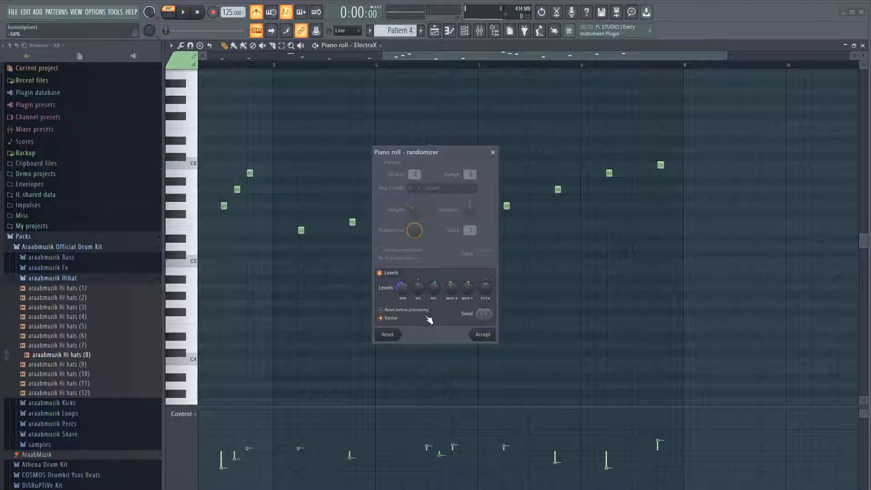
pyautogui.click(484, 335)
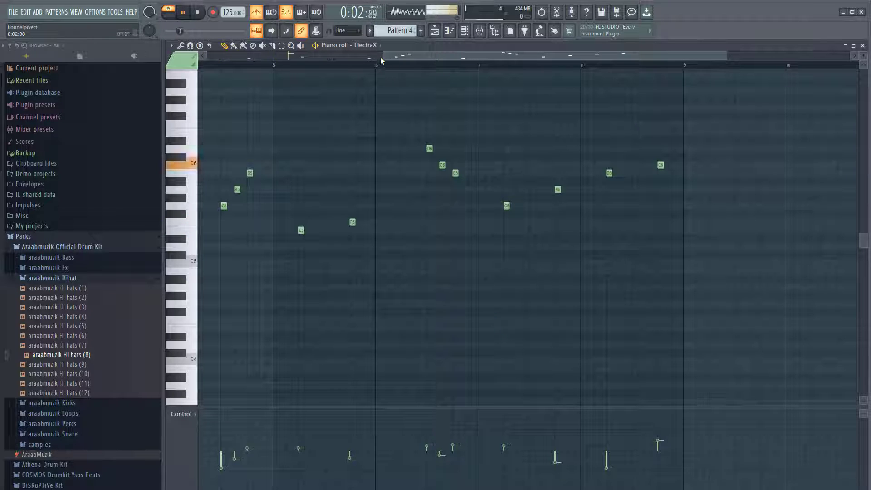
pyautogui.moveTo(384, 57); pyautogui.dragTo(207, 57)
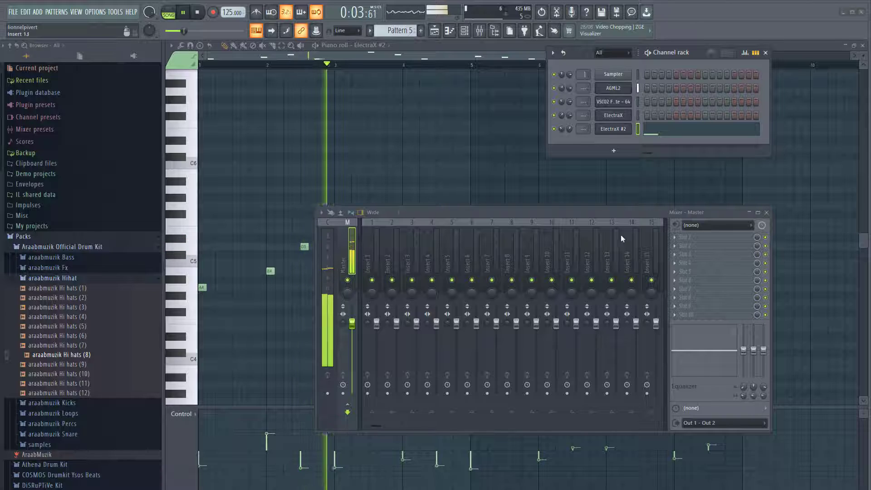
# Step: Close the mixer and open the FORNUTO Zone 6 Drum Kit (Producergrind) sample folder in the packs
pyautogui.click(767, 213)
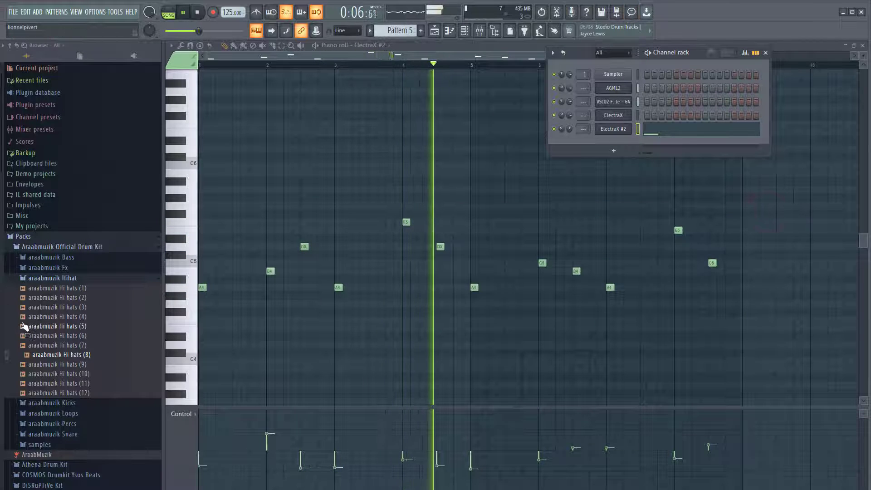
pyautogui.click(34, 237)
pyautogui.click(33, 236)
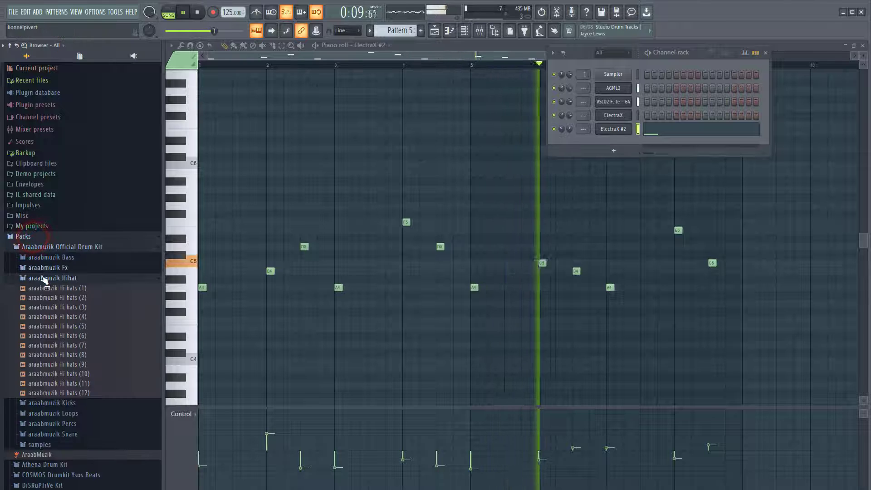
pyautogui.click(41, 278)
pyautogui.scroll(-6, 67, 272)
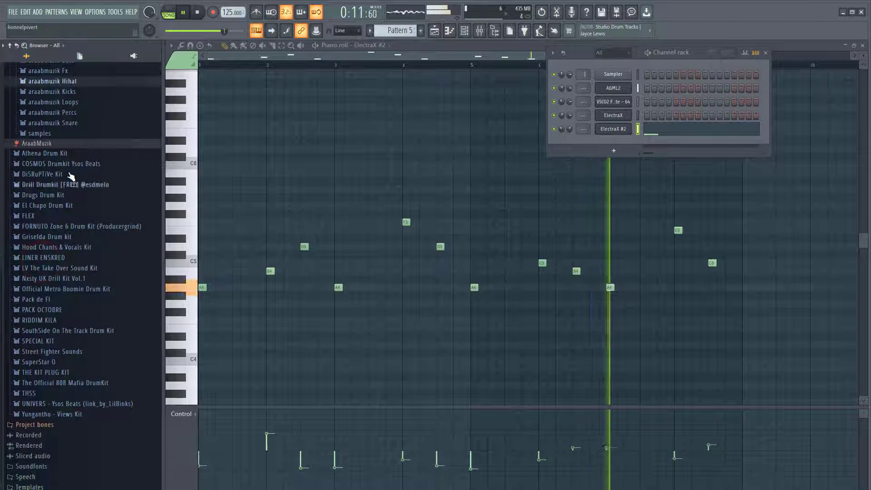
pyautogui.click(65, 226)
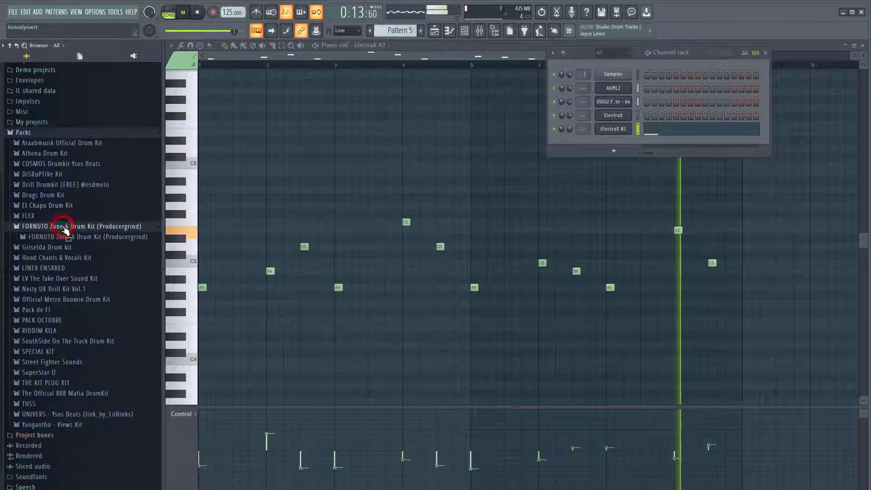
pyautogui.click(64, 237)
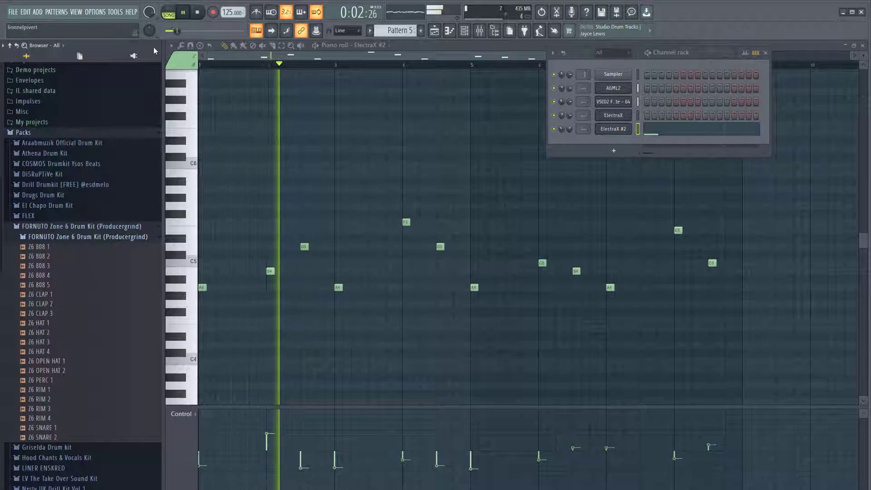
# Step: Preview the Z6 808 1 sample and load it into a new channel, closing its sampler window
pyautogui.moveTo(43, 247); pyautogui.dragTo(47, 254)
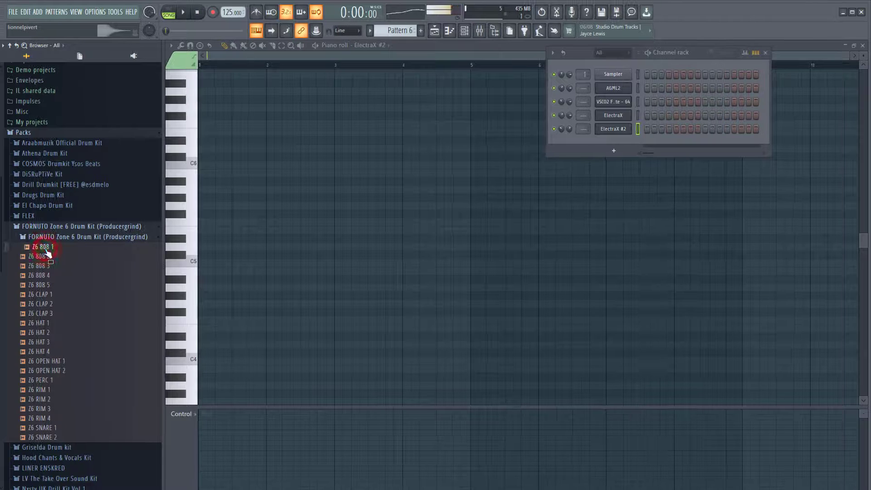
pyautogui.rightClick(48, 253)
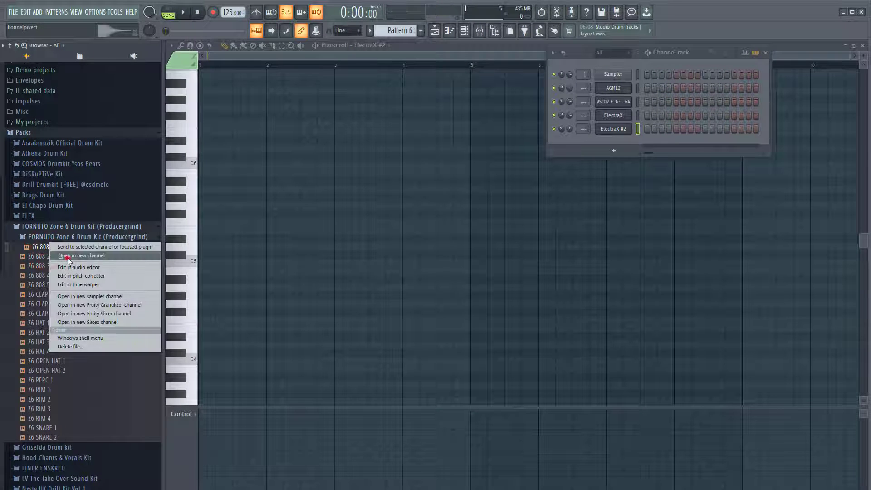
pyautogui.click(69, 256)
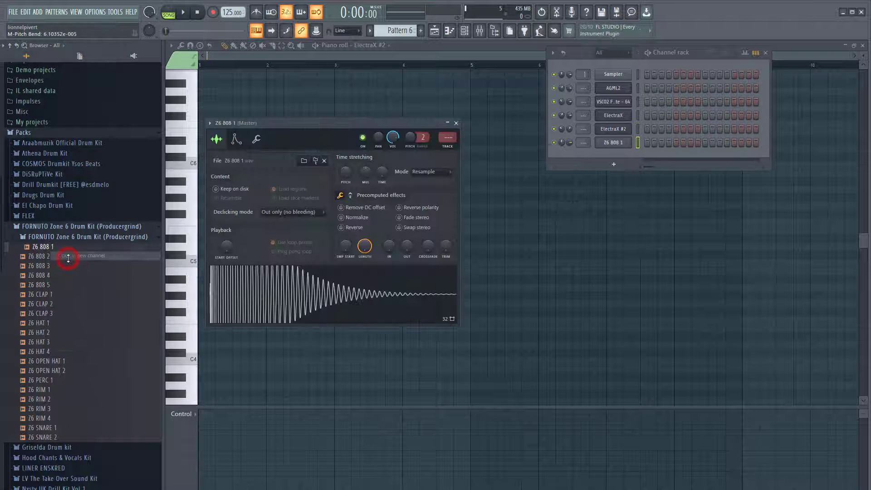
pyautogui.click(457, 124)
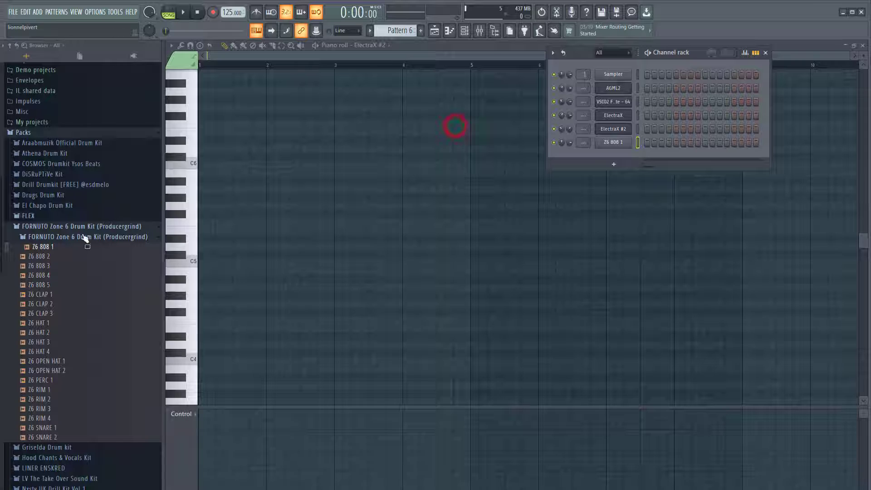
# Step: Load the Z6 CLAP 3 sample into a new channel and close its sampler window
pyautogui.rightClick(54, 313)
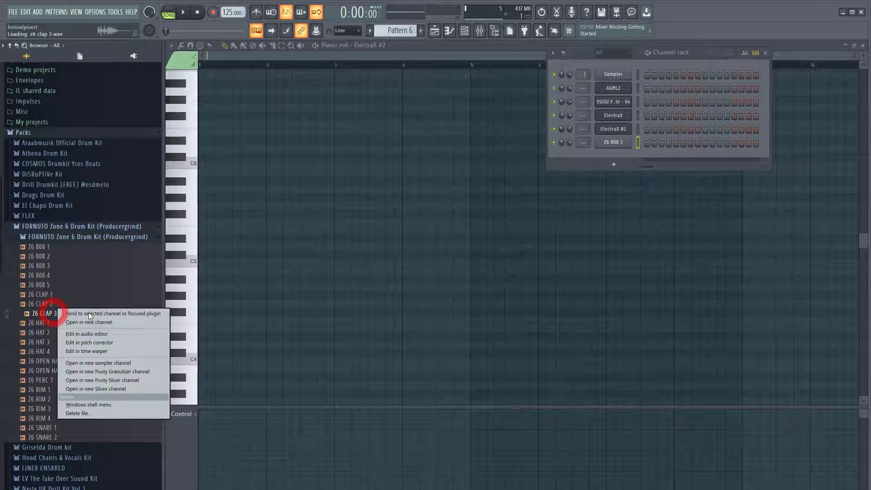
pyautogui.click(113, 322)
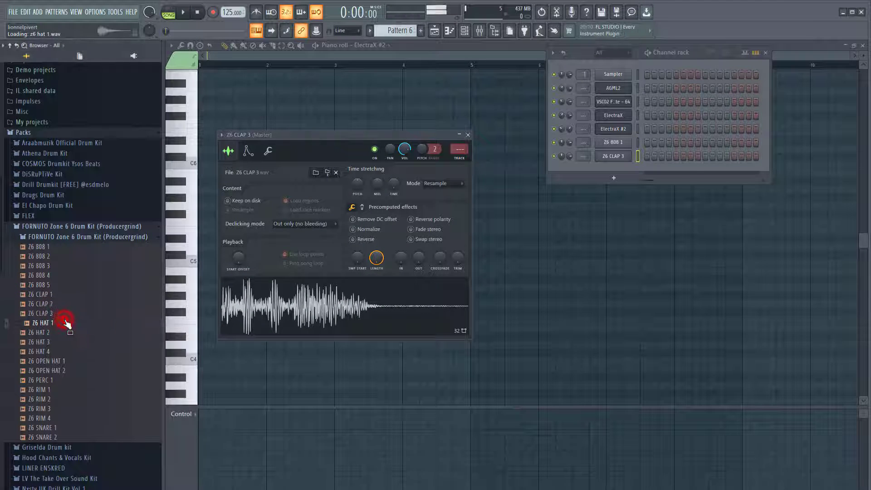
pyautogui.click(468, 136)
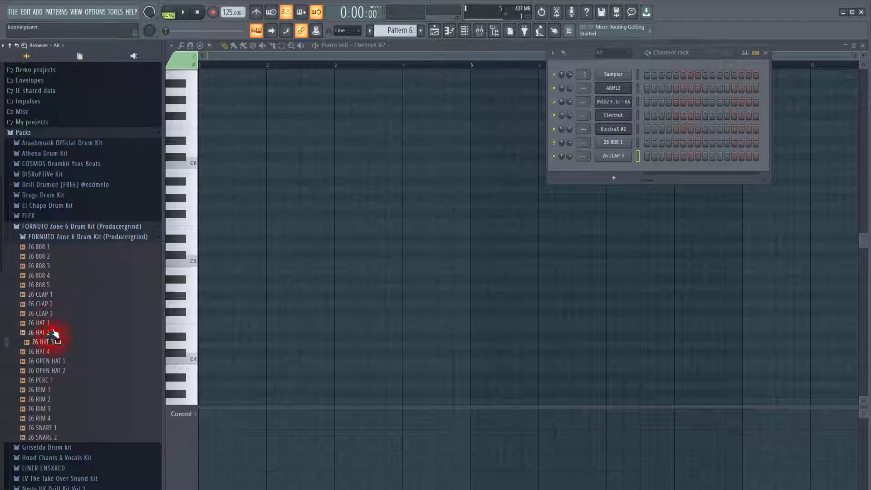
# Step: Load the Z6 HAT 1 and Z6 HAT 2 samples into new channels and close their sampler windows
pyautogui.rightClick(54, 325)
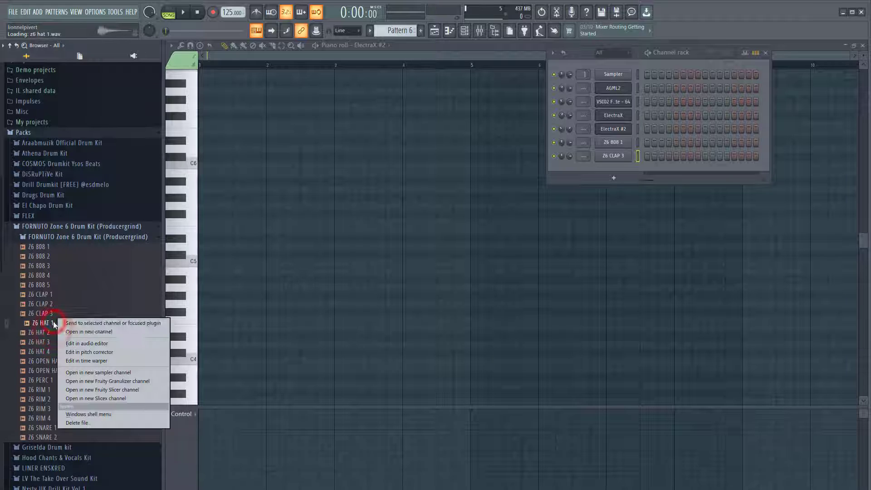
pyautogui.click(92, 332)
pyautogui.rightClick(84, 334)
pyautogui.click(82, 340)
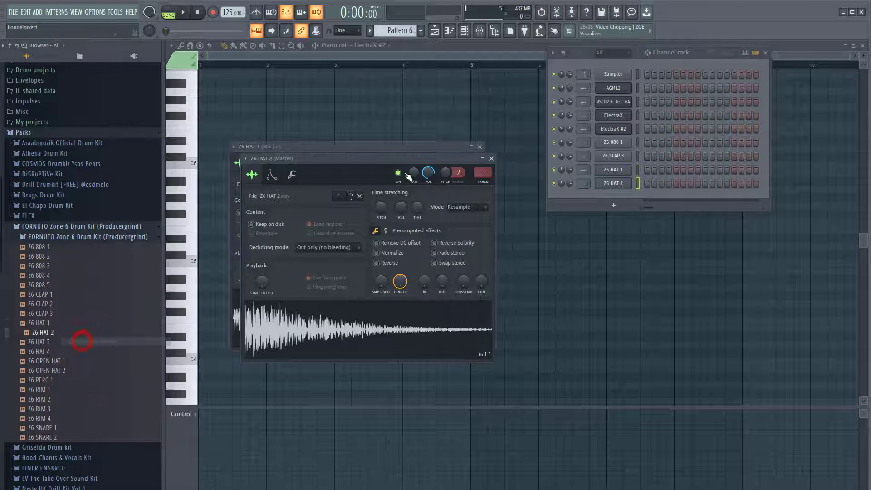
pyautogui.click(486, 157)
pyautogui.click(480, 148)
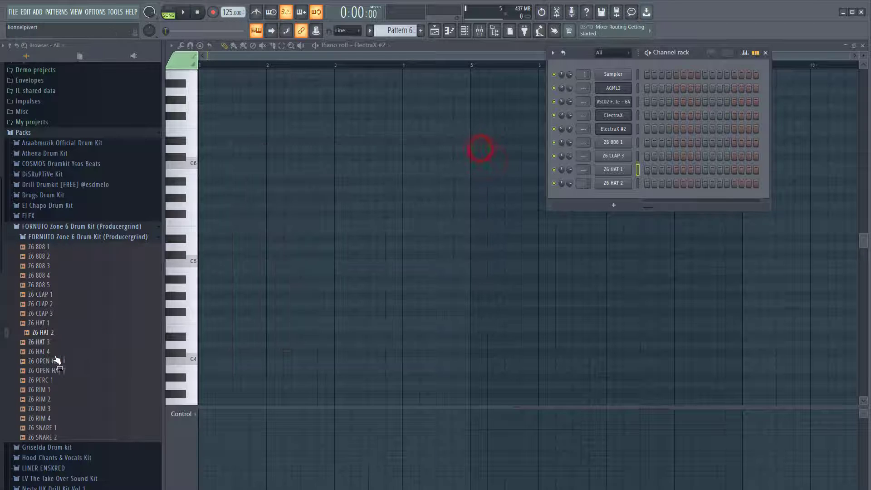
# Step: Load the Z6 OPEN HAT 1 sample into a new channel and close its sampler window
pyautogui.rightClick(54, 363)
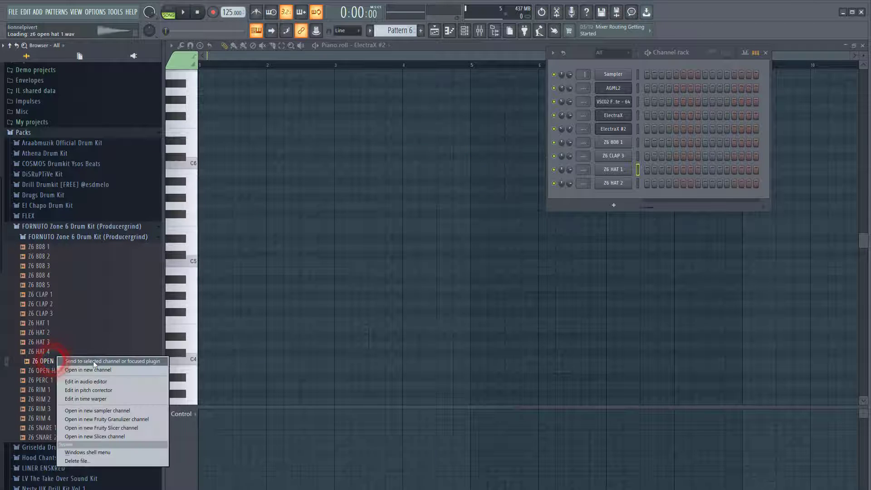
pyautogui.click(99, 369)
pyautogui.rightClick(60, 362)
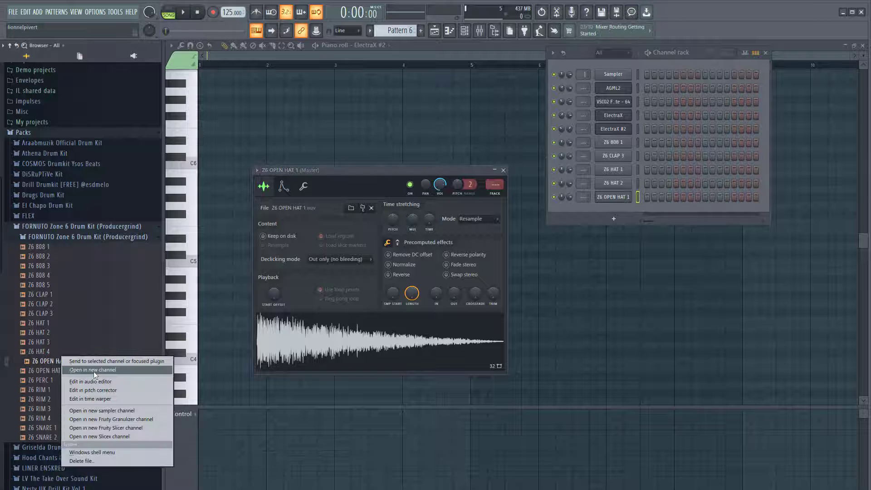
pyautogui.click(503, 172)
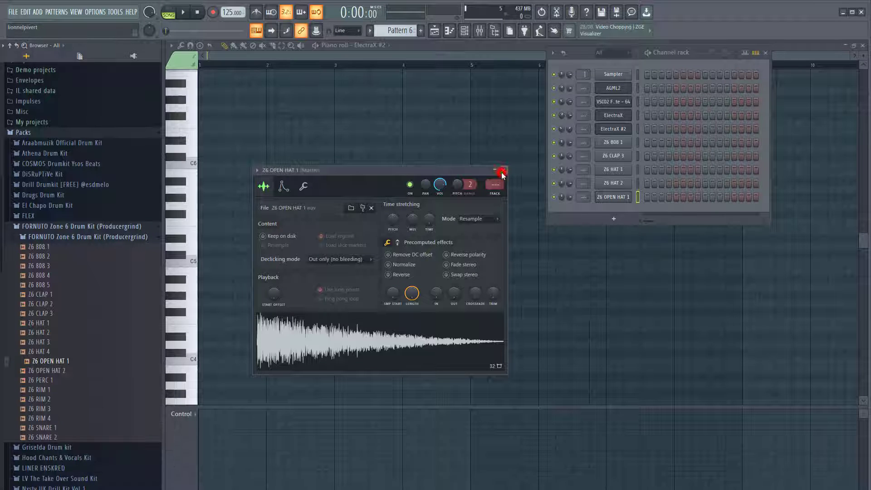
pyautogui.click(502, 172)
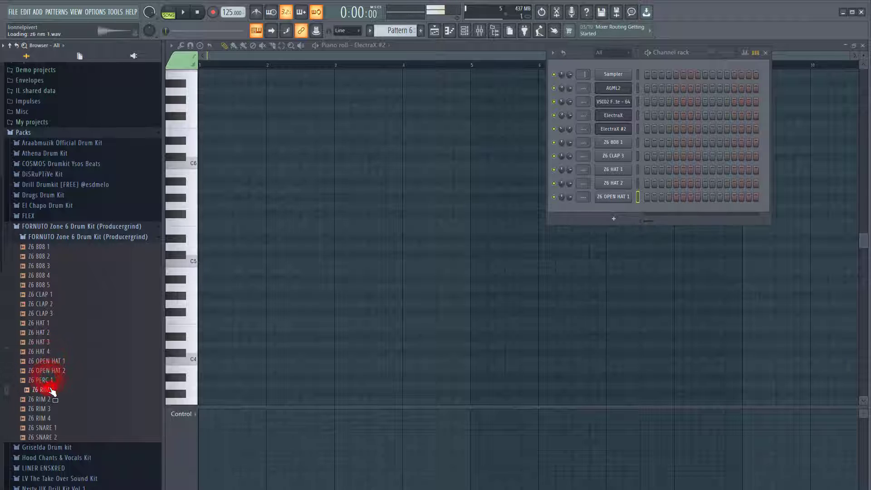
# Step: Preview more drum samples, load Z6 RIM 2 into a new channel and open the options for Z6 SNARE 2
pyautogui.rightClick(55, 441)
pyautogui.click(38, 371)
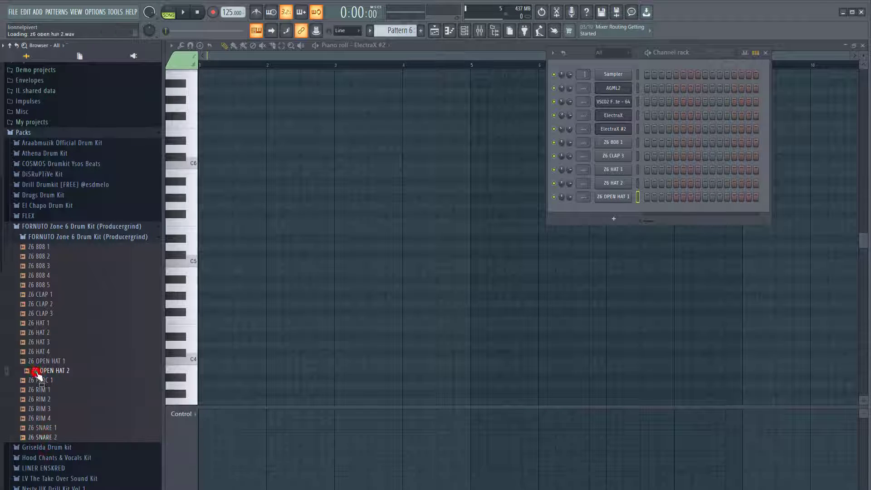
pyautogui.rightClick(47, 402)
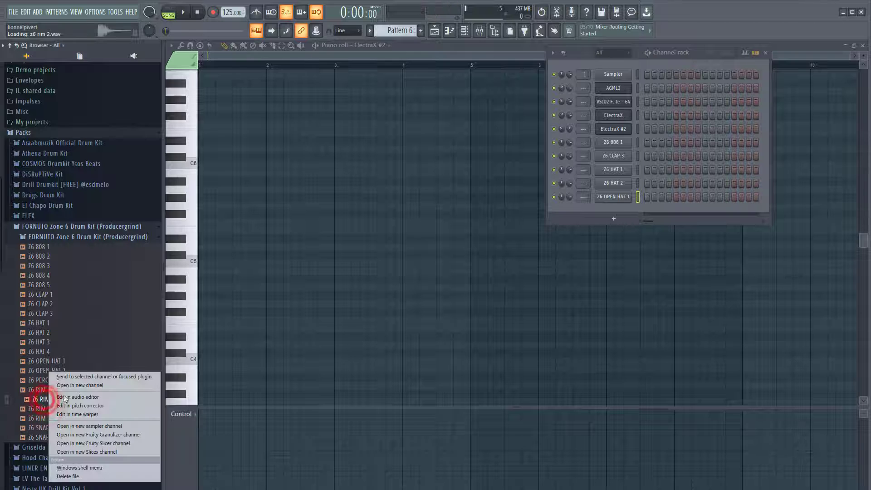
pyautogui.click(88, 385)
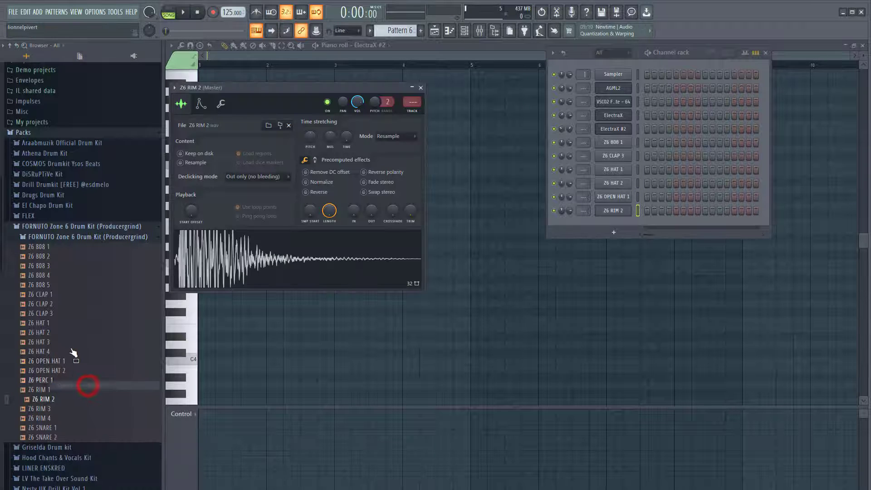
pyautogui.rightClick(55, 439)
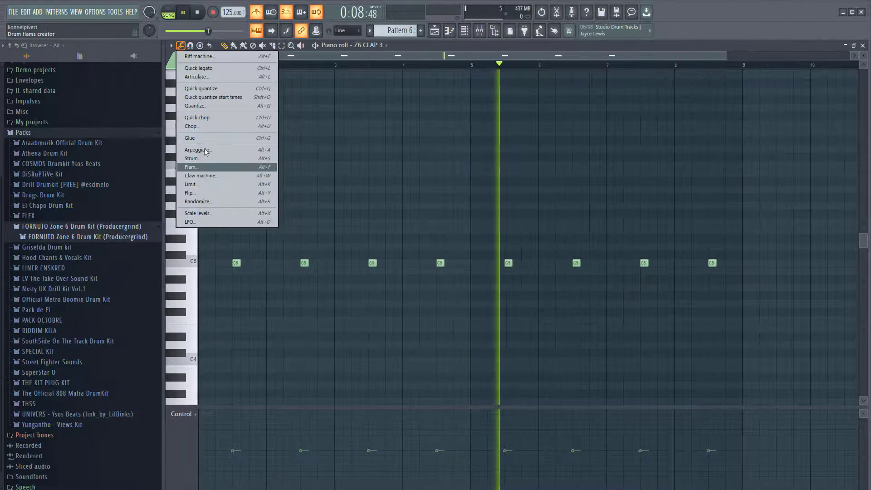
# Step: Randomize the panning and velocity of the Z6 CLAP 3 notes slightly and accept the changes
pyautogui.click(209, 202)
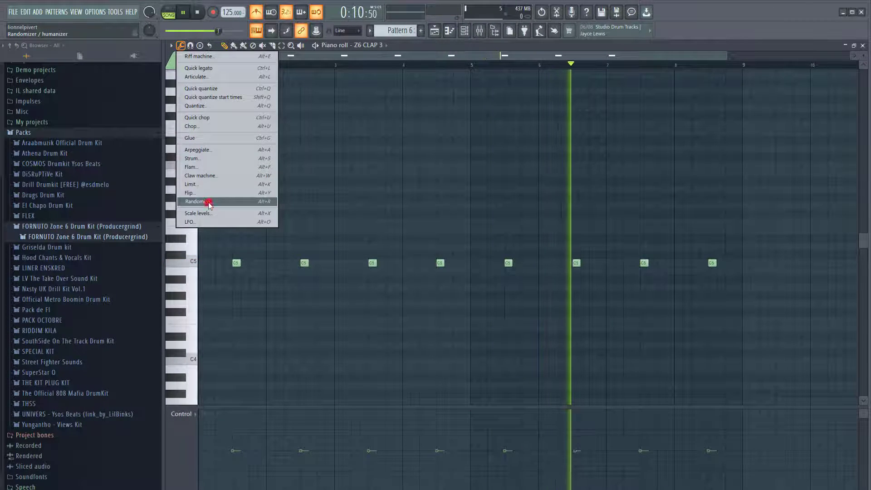
pyautogui.moveTo(401, 288); pyautogui.dragTo(401, 282)
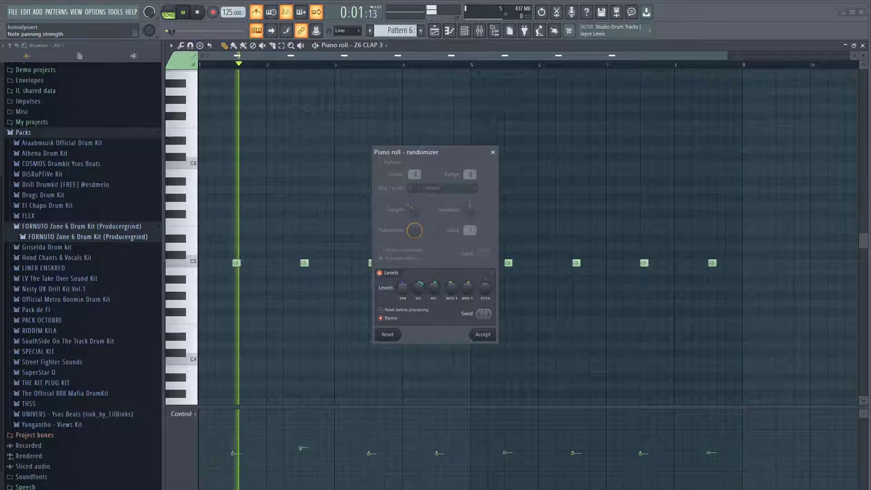
pyautogui.click(418, 287)
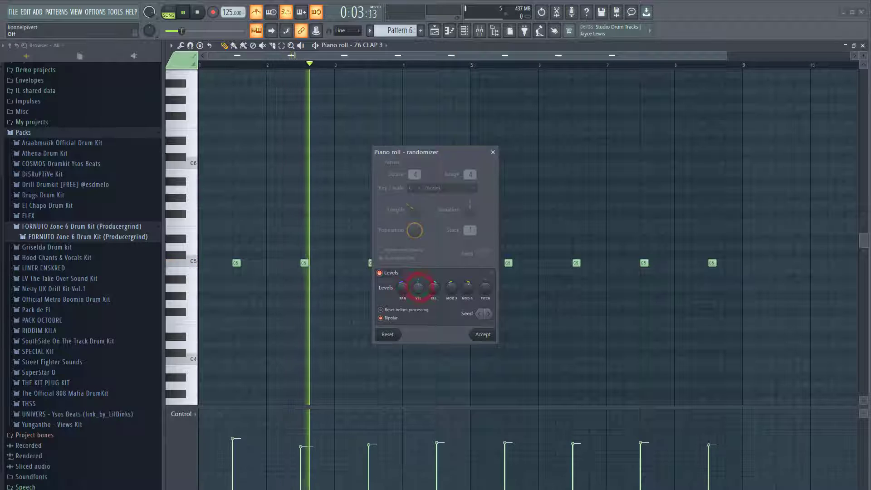
pyautogui.moveTo(418, 287)
pyautogui.mouseDown()
pyautogui.moveTo(418, 280)
pyautogui.moveTo(418, 287)
pyautogui.mouseUp()
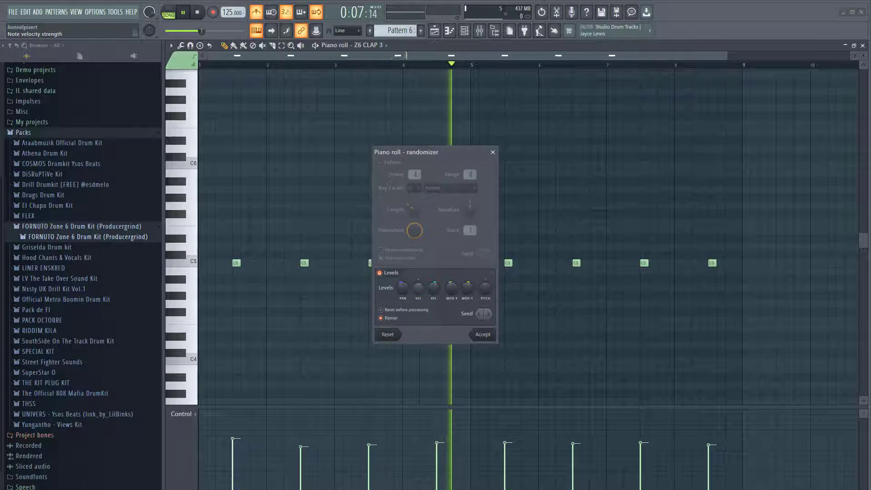
pyautogui.click(489, 336)
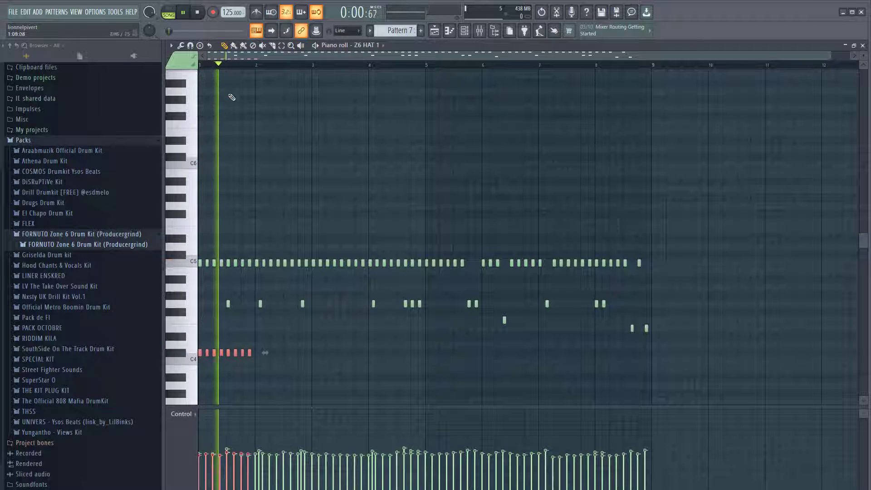
# Step: Compress the lower C4 notes of Z6 HAT 1 into a fast roll at the start of the first bar
pyautogui.scroll(3, 229, 56)
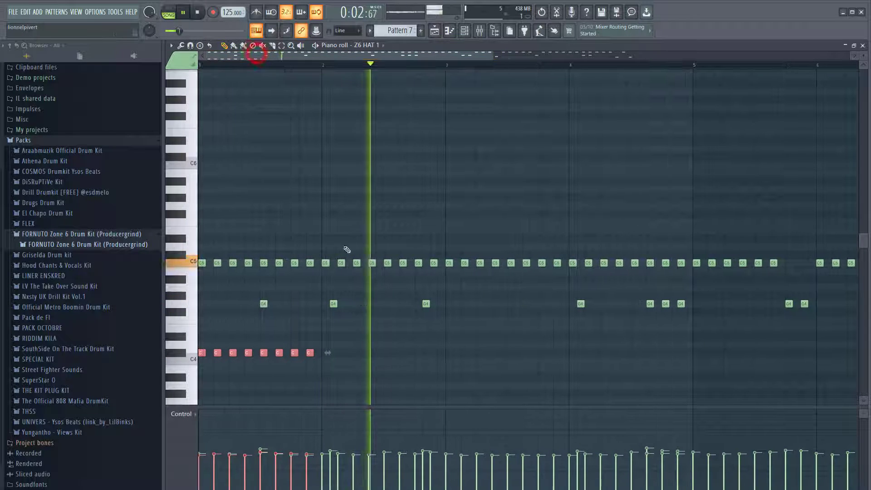
pyautogui.press('space')
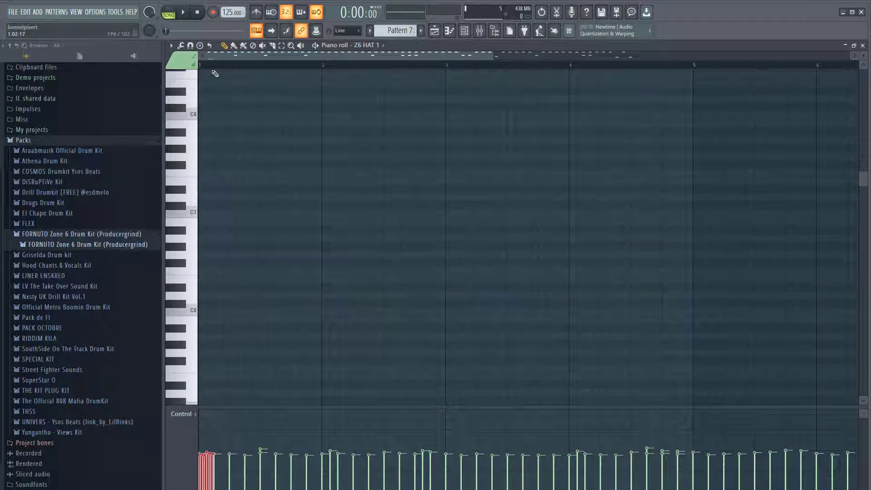
pyautogui.scroll(5, 212, 67)
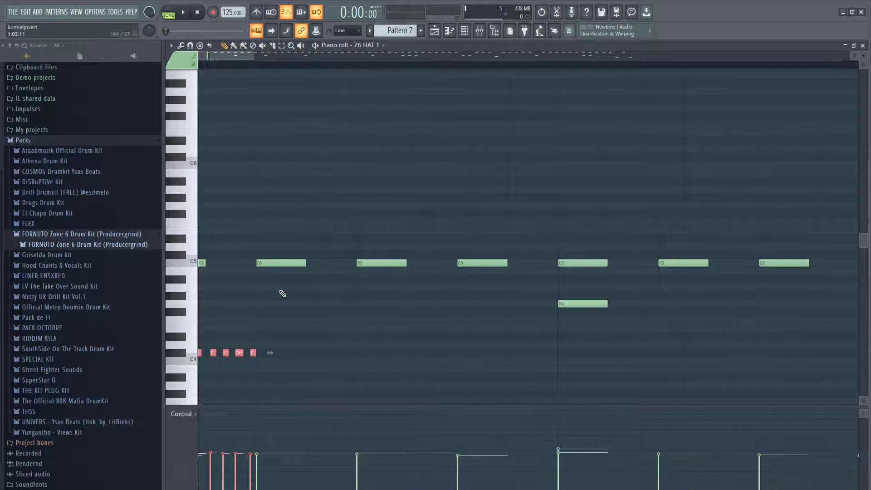
pyautogui.press('space')
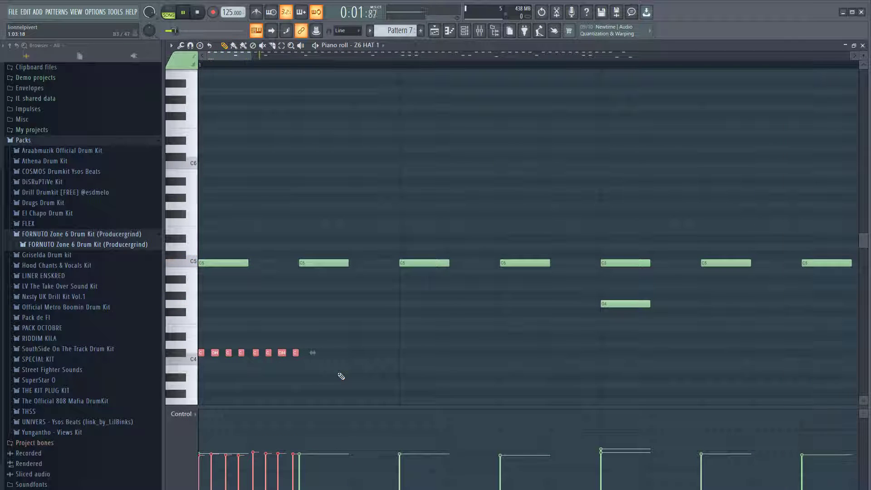
# Step: Place copies of the fast Z6 HAT 1 roll at several points across the eight bars and play the result
pyautogui.moveTo(253, 351); pyautogui.dragTo(722, 352)
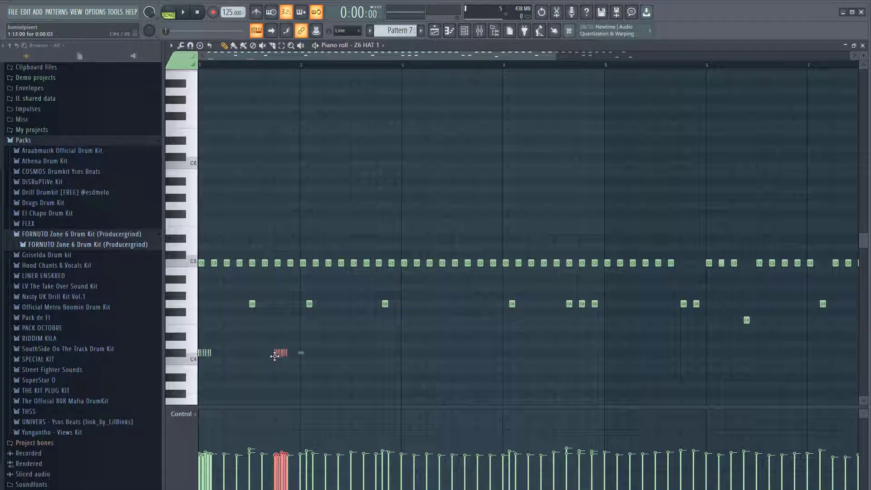
pyautogui.press('space')
pyautogui.press('space')
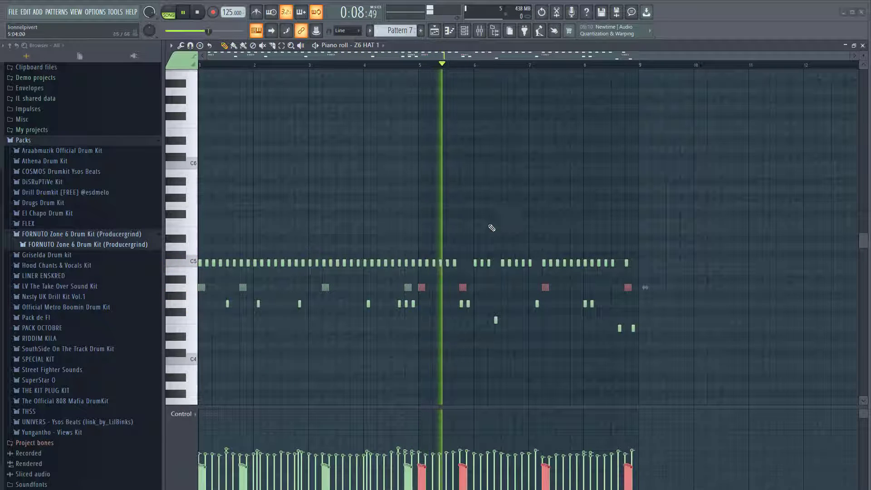
pyautogui.scroll(-3, 535, 306)
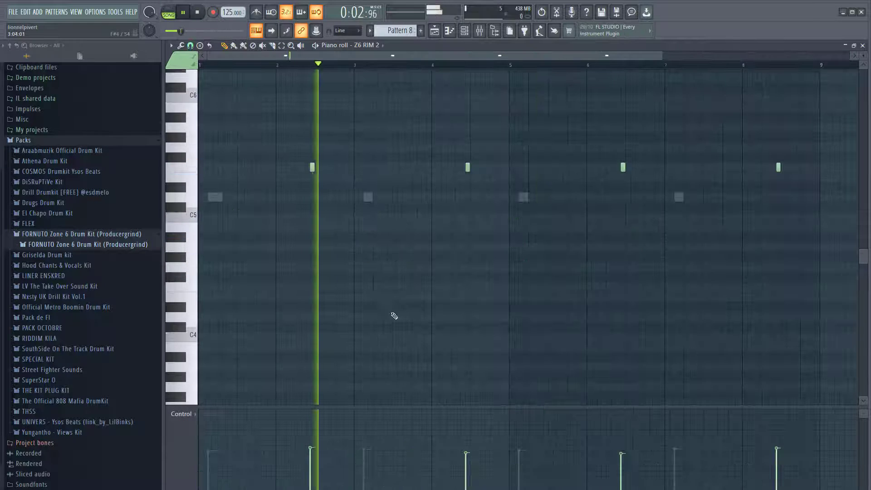
# Step: Adjust the velocities of the second and third Z6 RIM 2 notes and open the Z6 SNARE 2 notes for playback
pyautogui.click(468, 453)
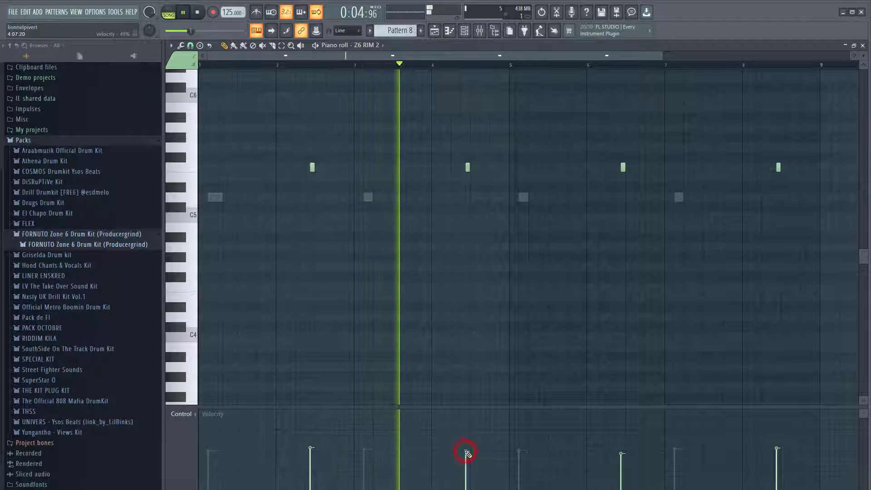
pyautogui.click(621, 453)
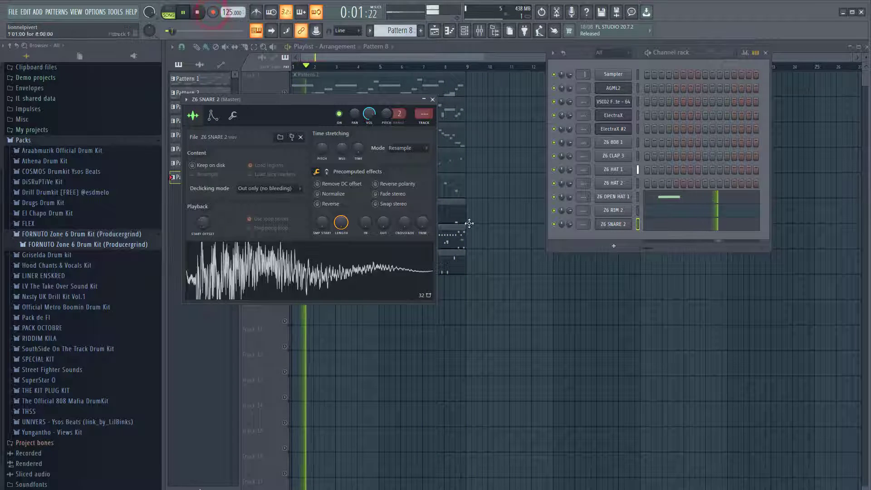
pyautogui.click(673, 224)
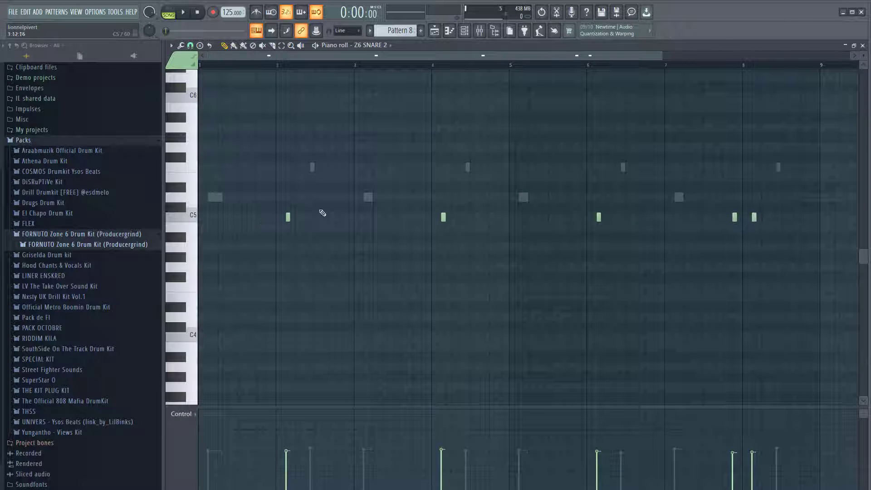
pyautogui.press('space')
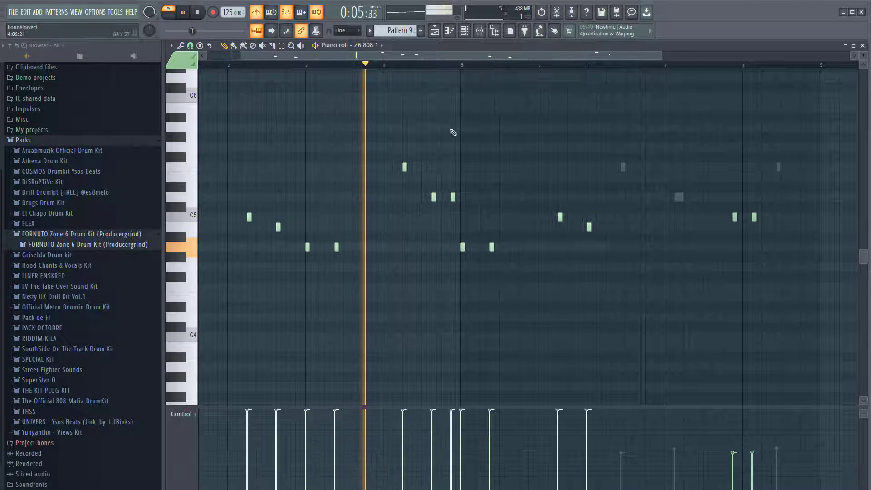
# Step: Reverse the polarity of the Z6 808 1 sample and close its sampler window
pyautogui.press('F6')
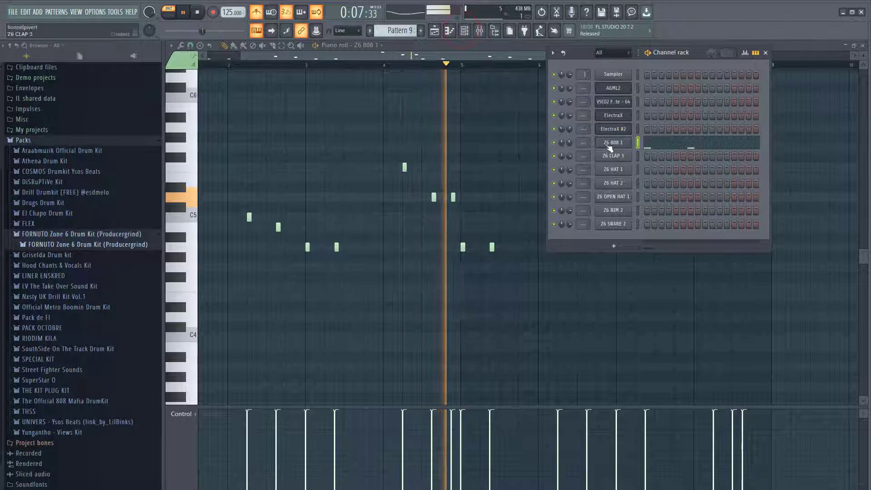
pyautogui.click(611, 143)
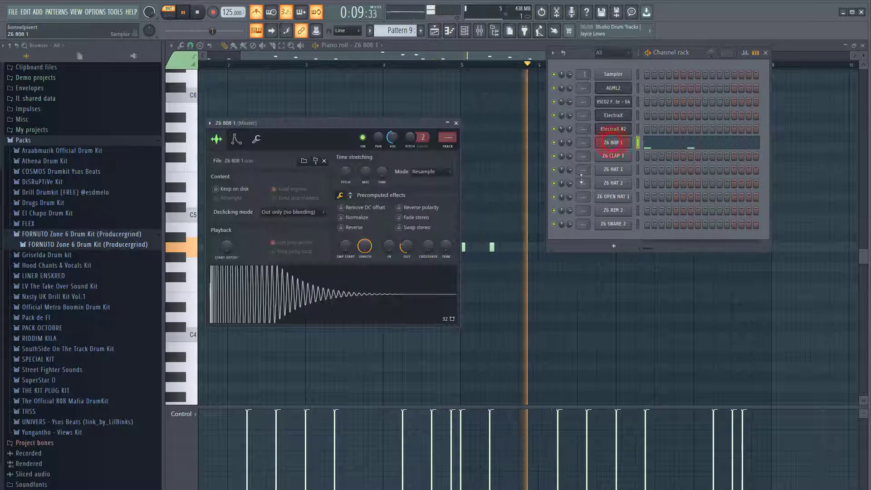
pyautogui.click(399, 208)
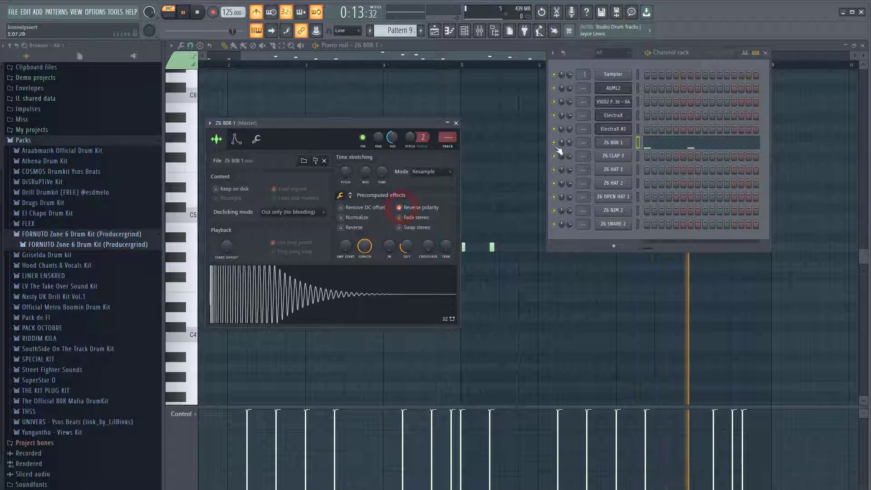
pyautogui.click(456, 123)
# Step: Reverse the polarity of the Z6 CLAP 3 and Z6 HAT 1 samples, closing each sampler window
pyautogui.click(617, 156)
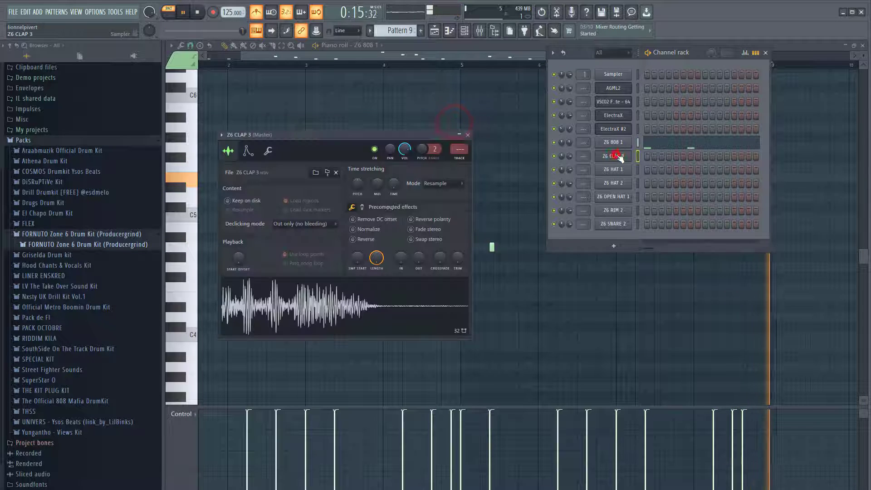
pyautogui.click(411, 220)
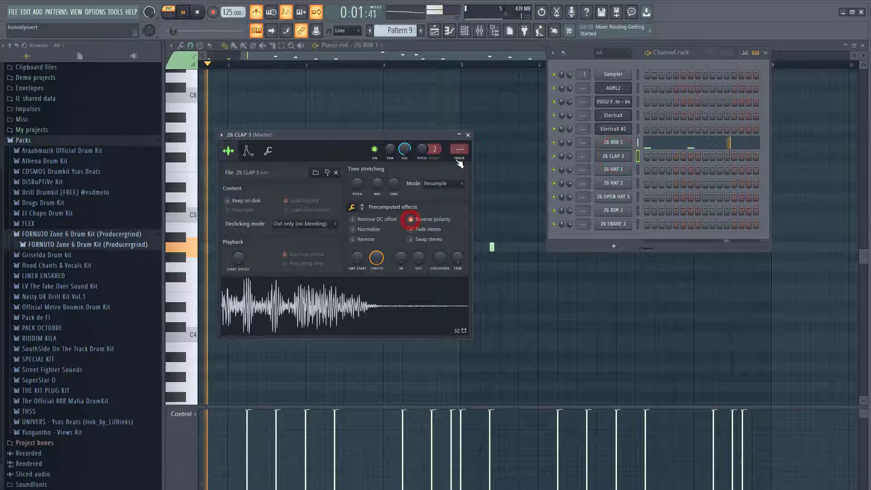
pyautogui.click(468, 134)
pyautogui.click(613, 169)
pyautogui.click(423, 231)
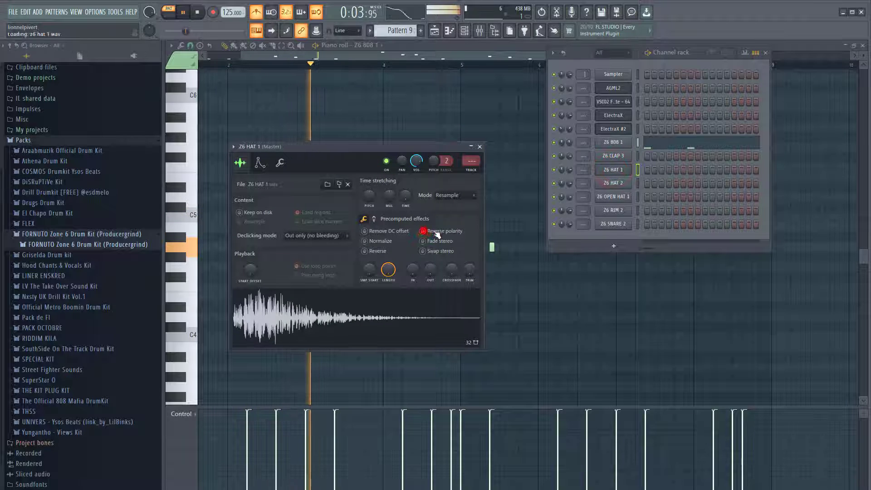
pyautogui.click(480, 147)
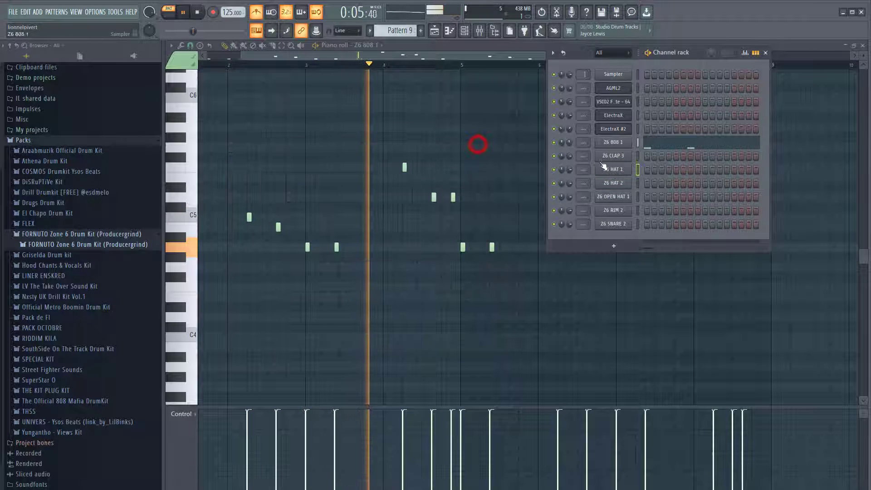
# Step: Reverse the polarity of the Z6 HAT 2 and Z6 OPEN HAT 1 samples, closing each sampler window
pyautogui.click(614, 183)
pyautogui.click(434, 243)
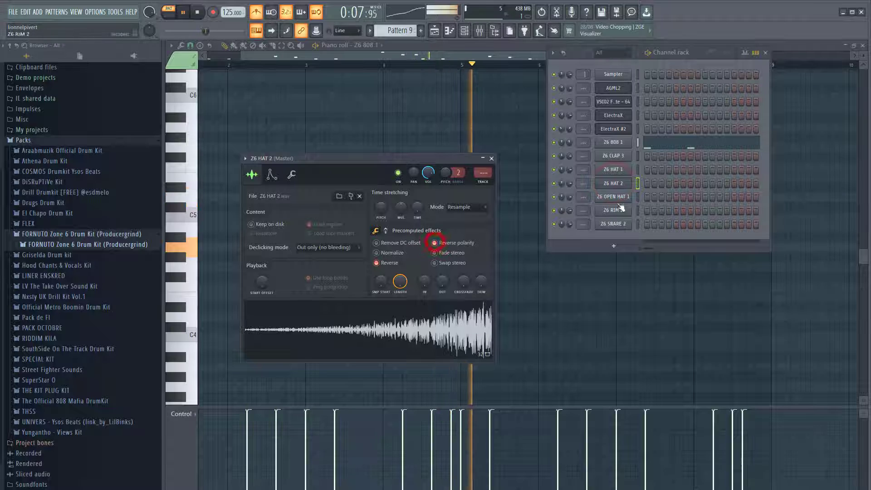
pyautogui.click(492, 158)
pyautogui.click(613, 196)
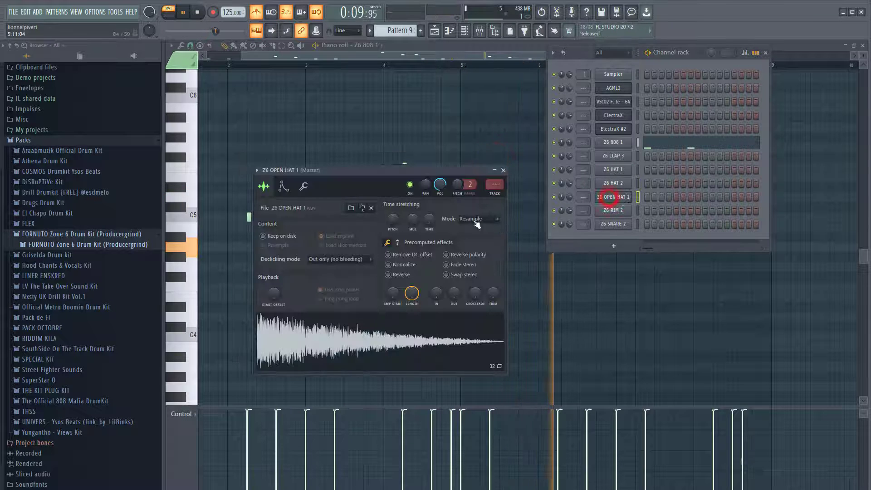
pyautogui.click(448, 255)
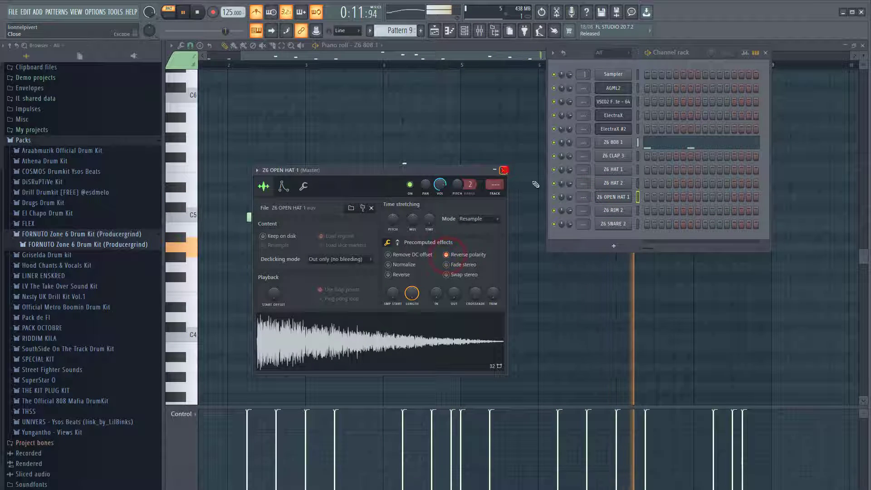
pyautogui.click(503, 170)
# Step: Reverse the polarity of the Z6 RIM 2 sample, open the Z6 SNARE 2 sampler and close both windows
pyautogui.click(613, 210)
pyautogui.click(363, 172)
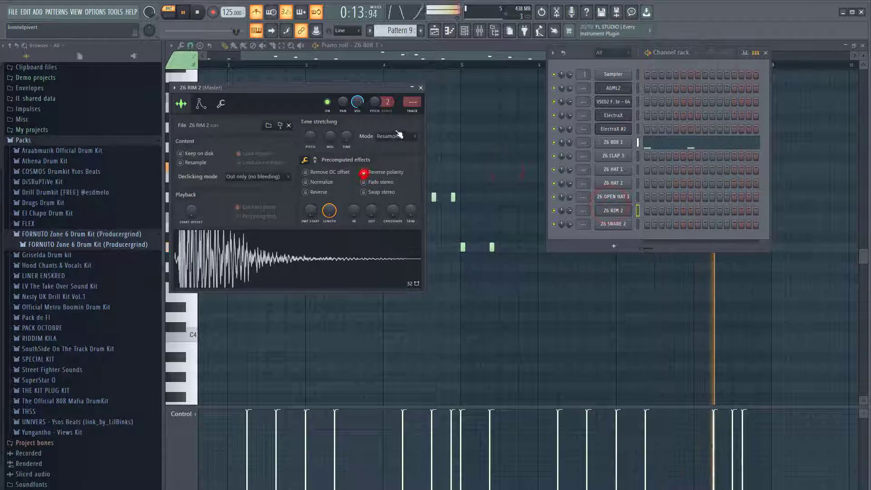
pyautogui.click(421, 87)
pyautogui.click(614, 224)
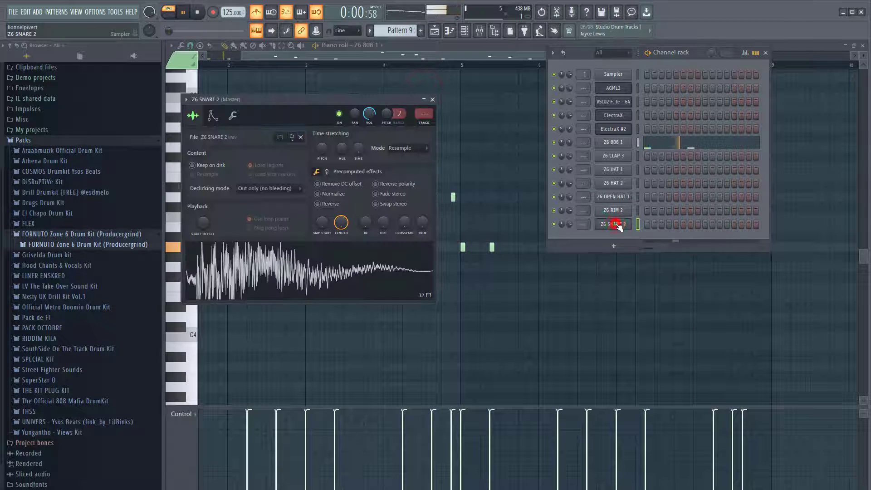
pyautogui.click(431, 99)
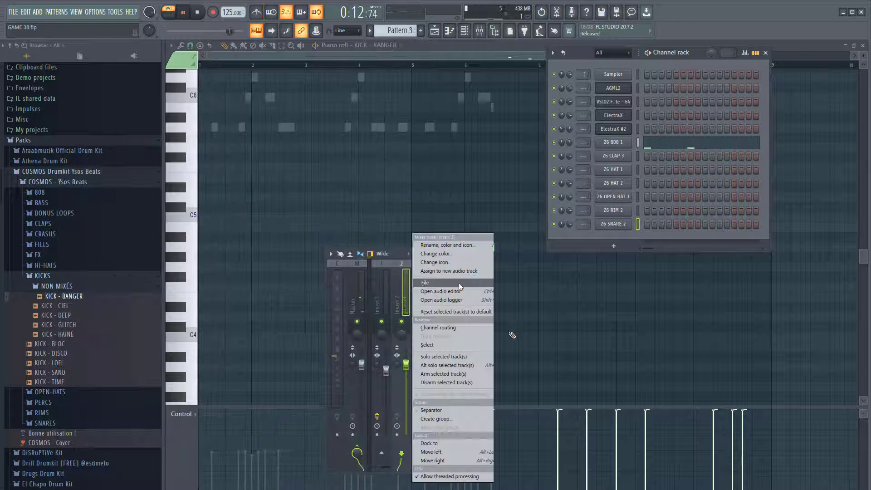
# Step: Load the MELO TEST mixer track state onto Insert 2
pyautogui.moveTo(458, 283)
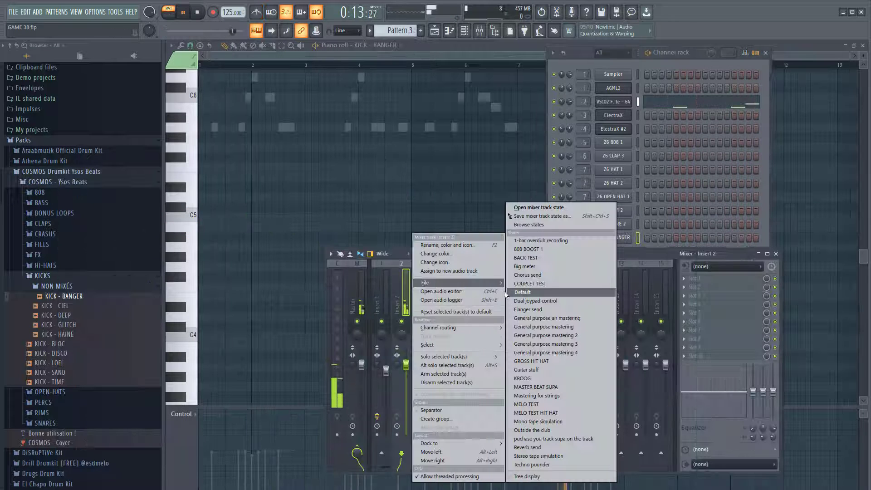
pyautogui.click(533, 405)
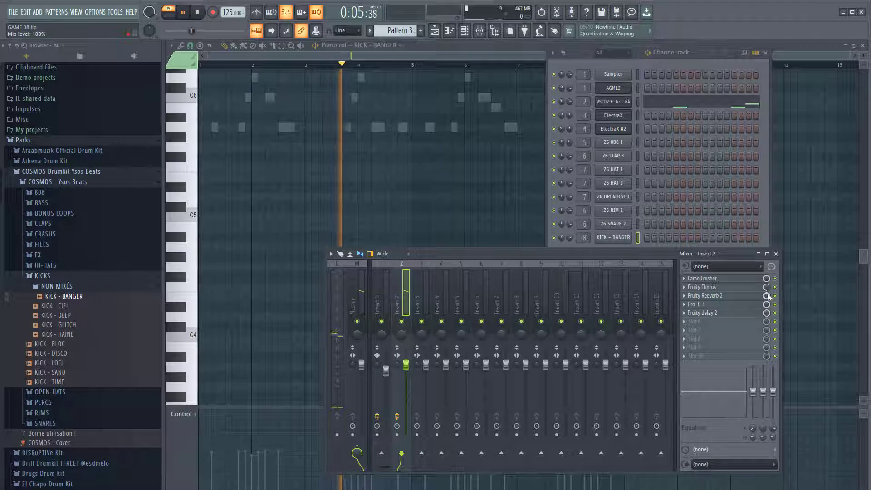
# Step: Load the Subtle Master patch in CamelCrusher on Insert 2, enable Phat Mode and close the plugin
pyautogui.click(740, 278)
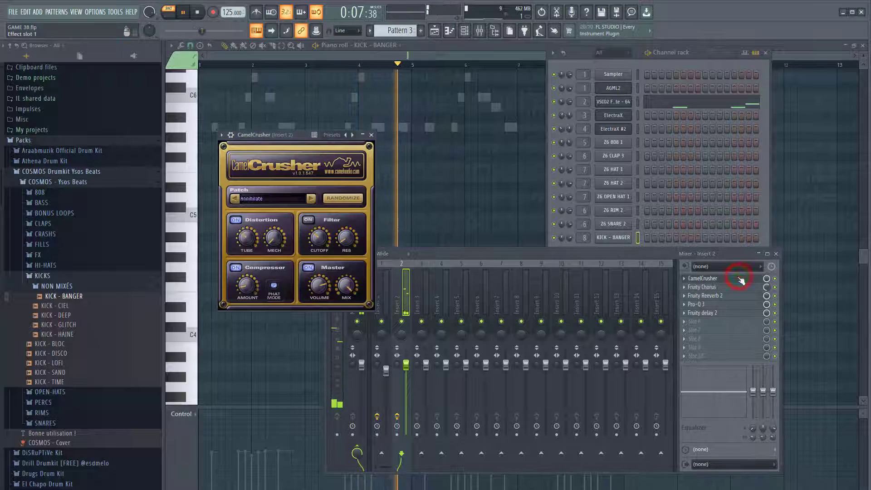
pyautogui.click(257, 200)
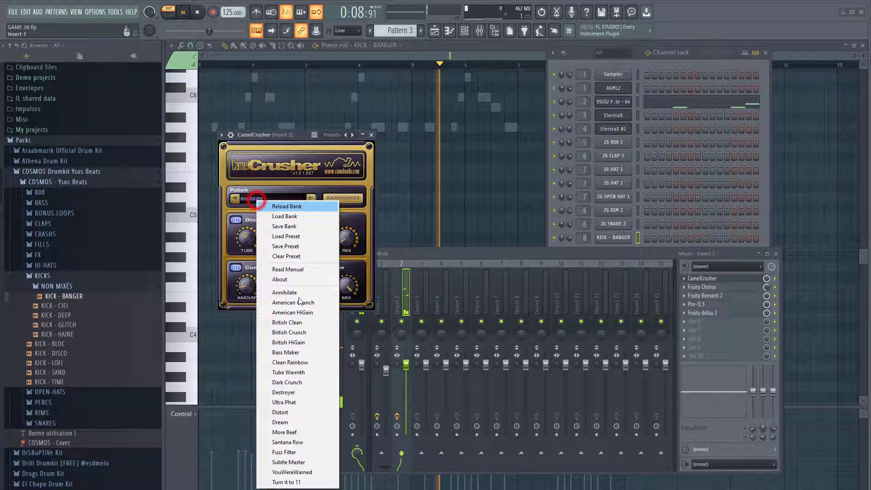
pyautogui.click(308, 462)
pyautogui.click(274, 286)
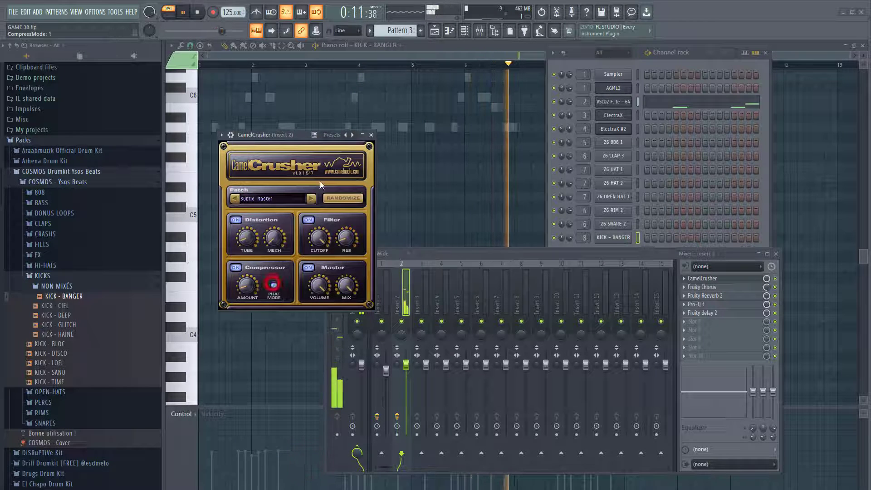
pyautogui.click(371, 135)
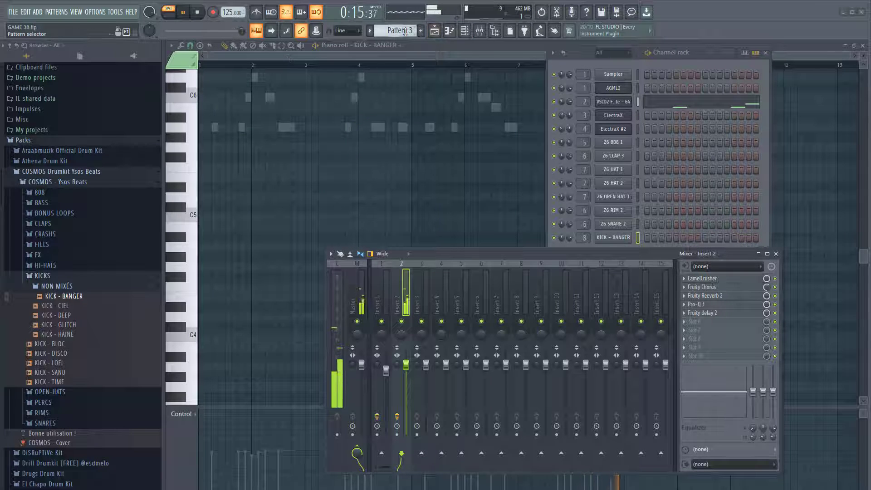
# Step: Switch to Pattern 4 and load the MELO TEST mixer track state onto Insert 3
pyautogui.scroll(-1, 406, 33)
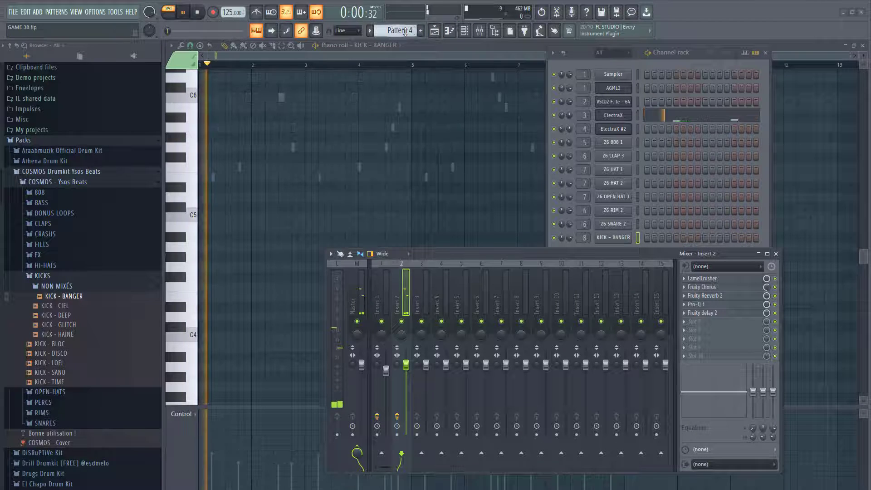
pyautogui.rightClick(418, 294)
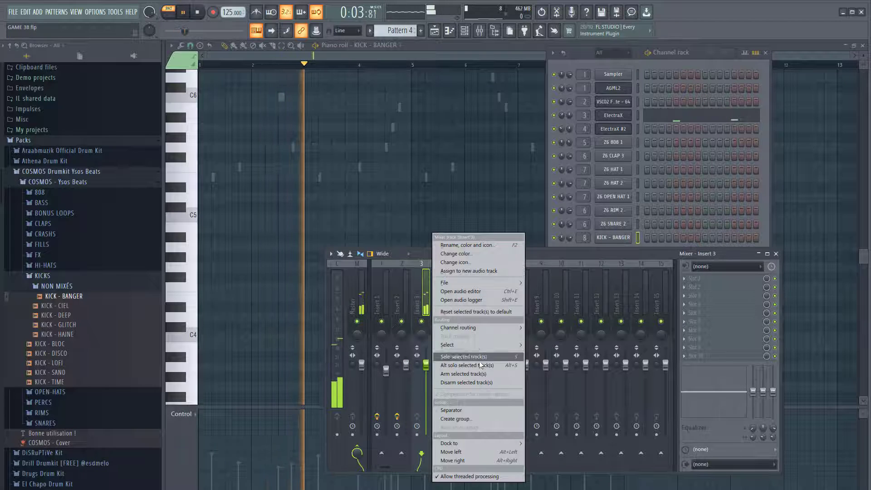
pyautogui.moveTo(490, 282)
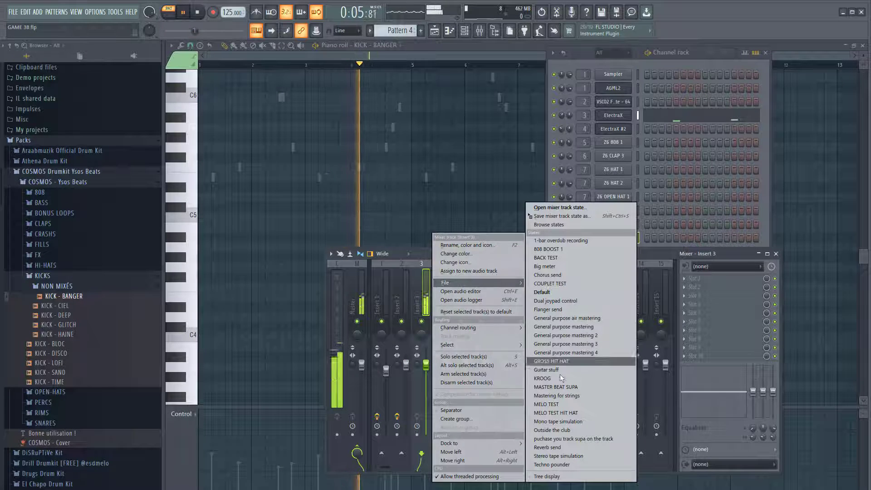
pyautogui.click(562, 402)
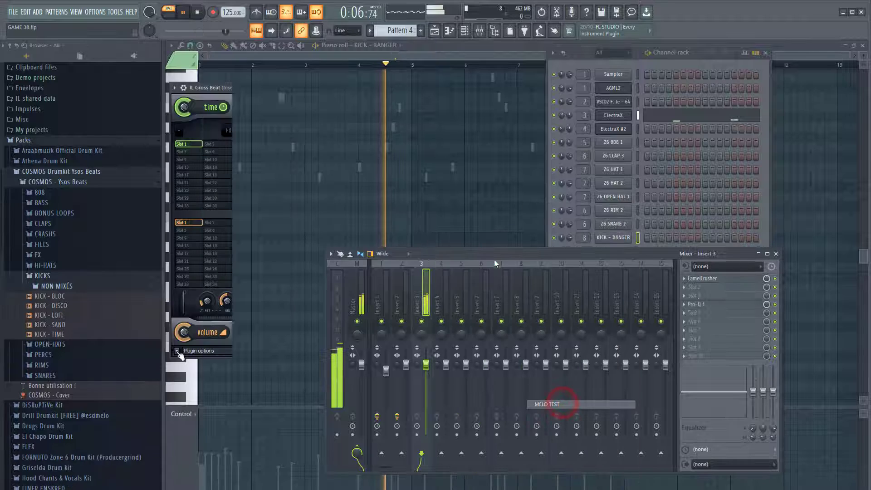
# Step: Load the Gross Beat Presets _ TeaseBeats bank into IL Gross Beat on Insert 7
pyautogui.click(176, 352)
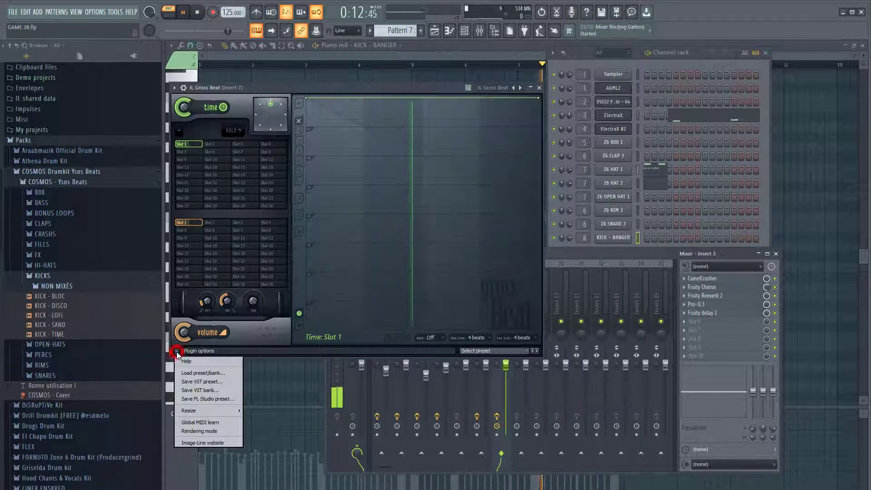
pyautogui.click(203, 372)
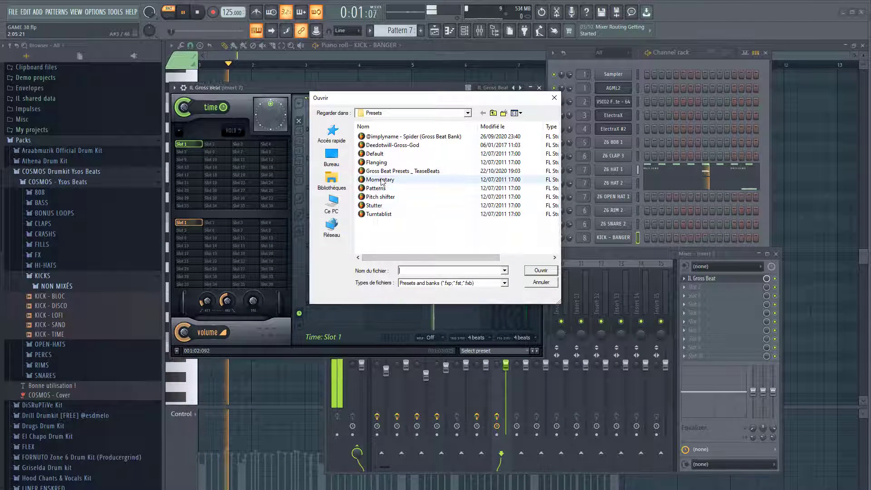
pyautogui.click(407, 172)
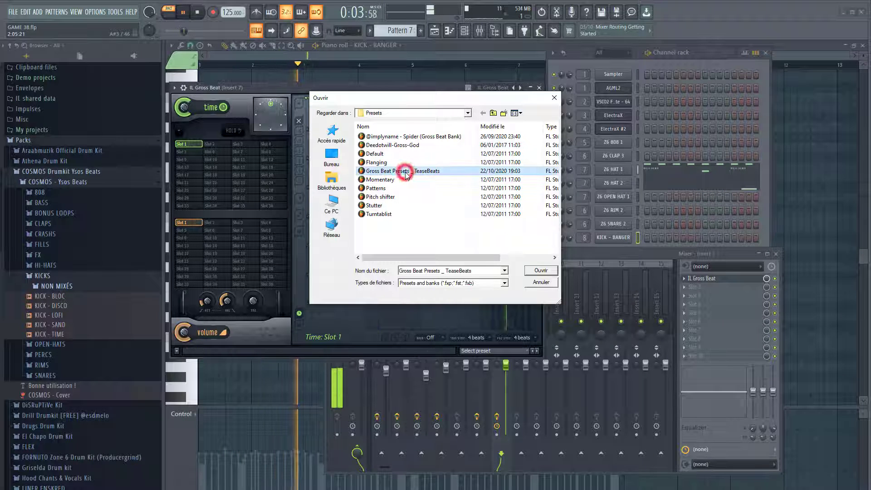
pyautogui.click(544, 272)
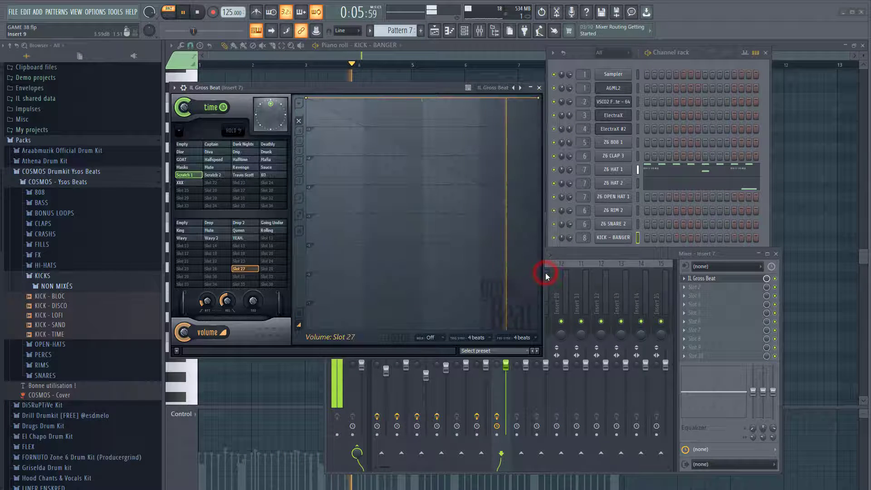
# Step: Select the Dark Nights time slot in Gross Beat and lower its mix level on Insert 7 to 41%
pyautogui.click(212, 145)
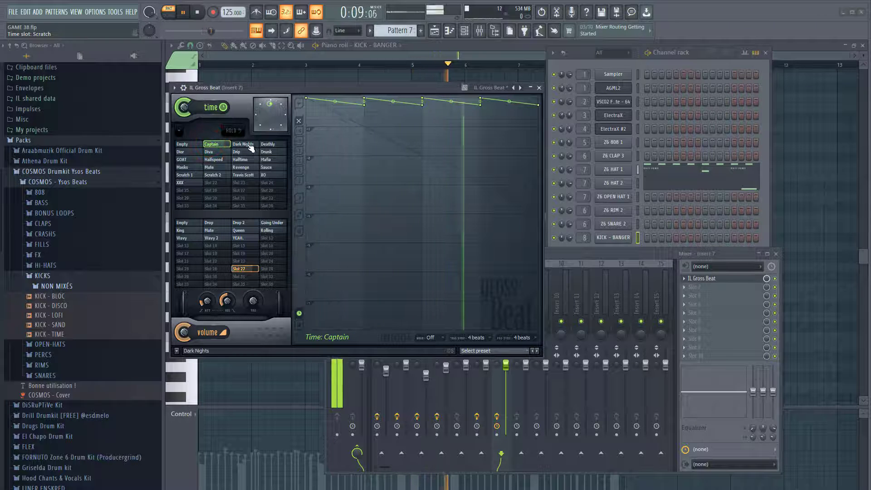
pyautogui.click(248, 144)
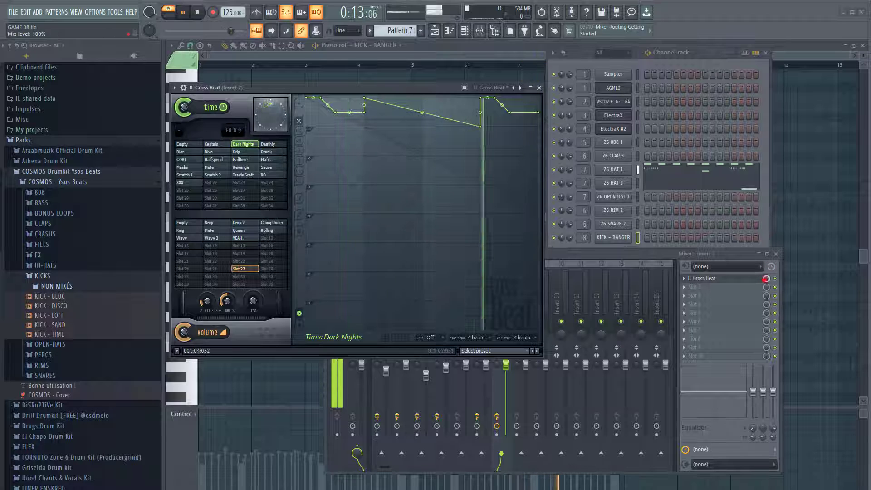
pyautogui.moveTo(767, 279); pyautogui.dragTo(767, 281)
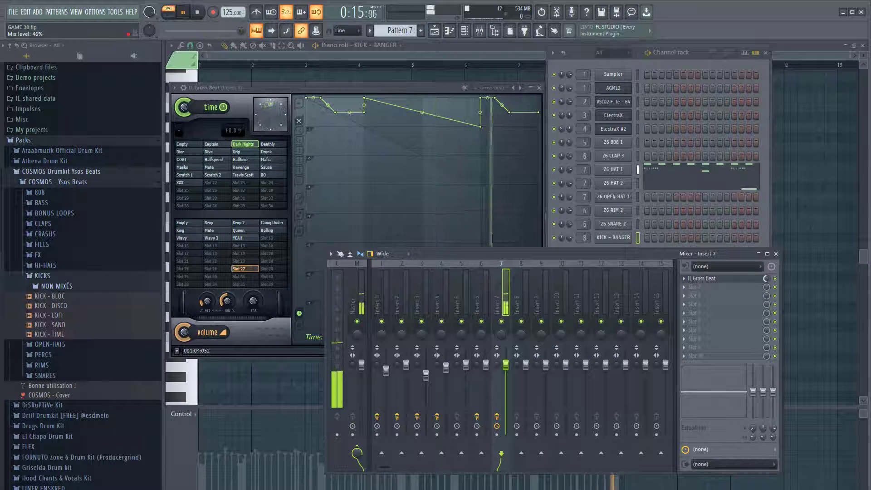
pyautogui.moveTo(766, 278); pyautogui.dragTo(766, 280)
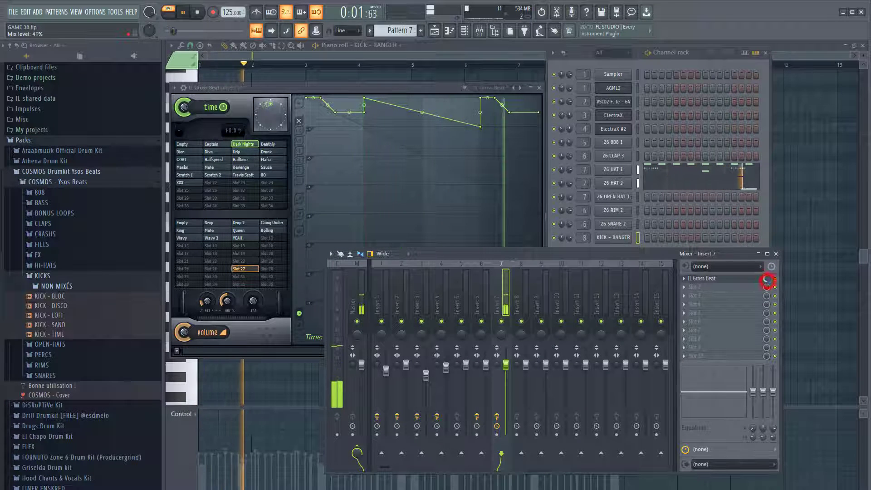
# Step: Add Pro-Q 3 to the second effect slot of Insert 7 and load its Ac Guitar - Control and Excitement preset
pyautogui.click(683, 287)
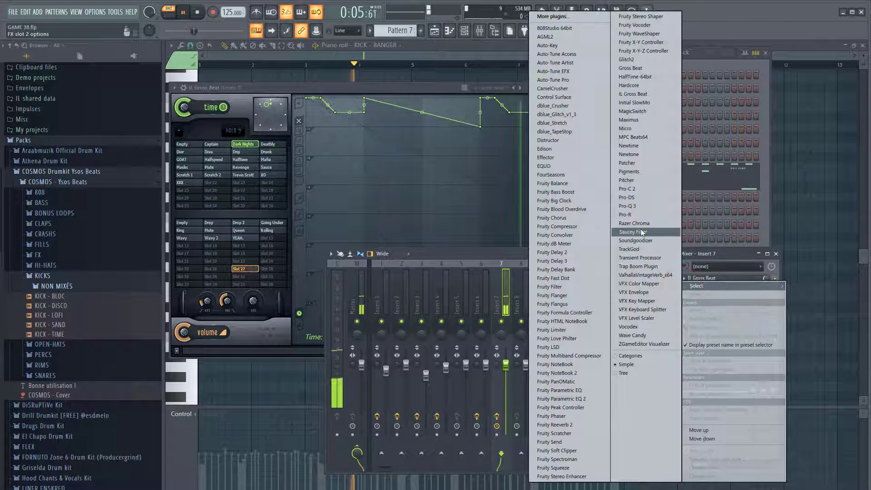
pyautogui.click(632, 207)
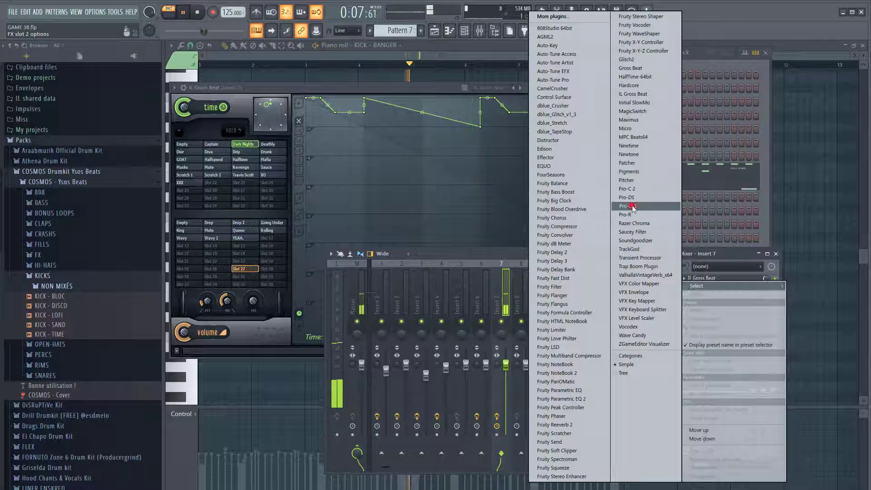
pyautogui.click(449, 111)
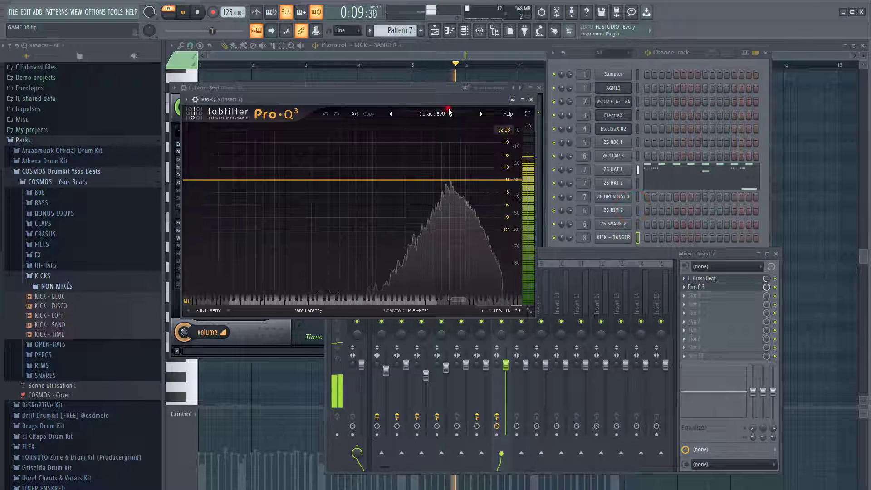
pyautogui.moveTo(443, 124)
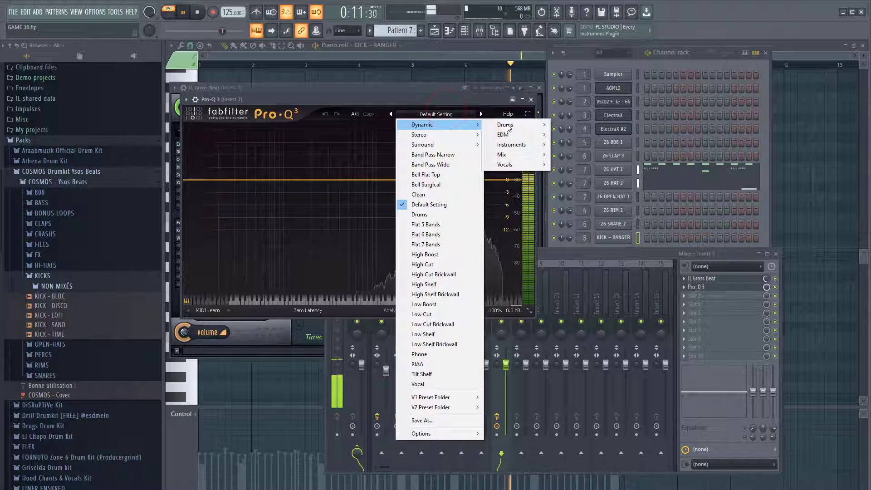
pyautogui.moveTo(520, 127)
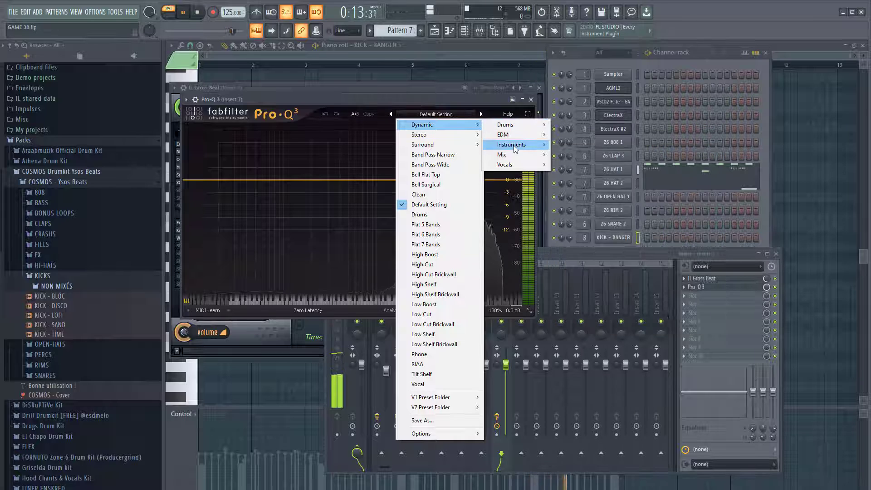
pyautogui.moveTo(511, 145)
pyautogui.click(631, 147)
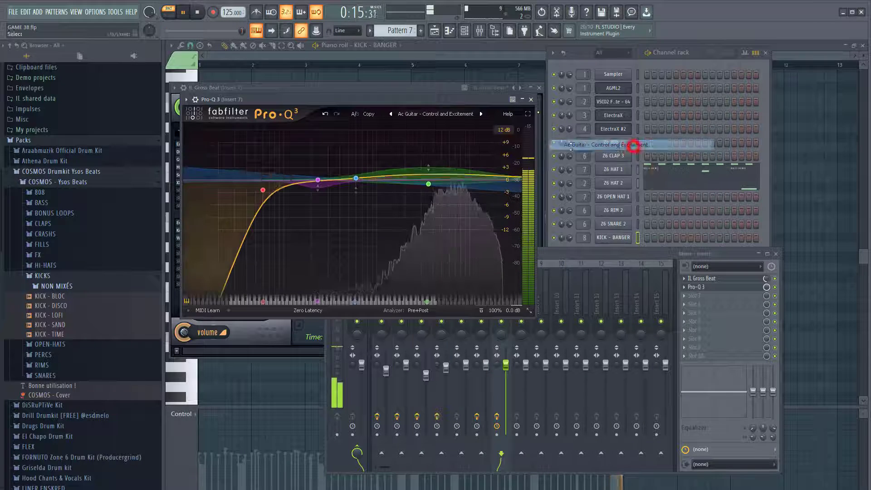
# Step: Move the Pro-Q 3 low cut band to about 1047 Hz and raise the output level to about +10.37 dB
pyautogui.moveTo(263, 189); pyautogui.dragTo(378, 209)
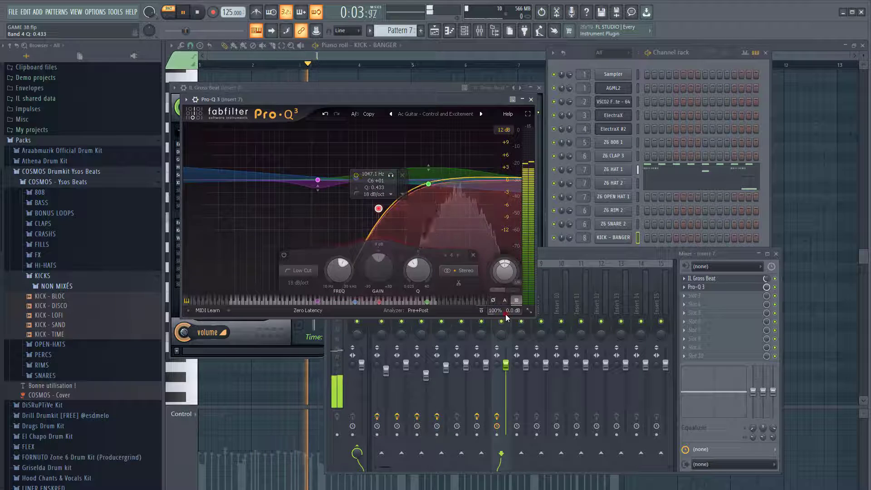
pyautogui.moveTo(505, 271); pyautogui.dragTo(522, 200)
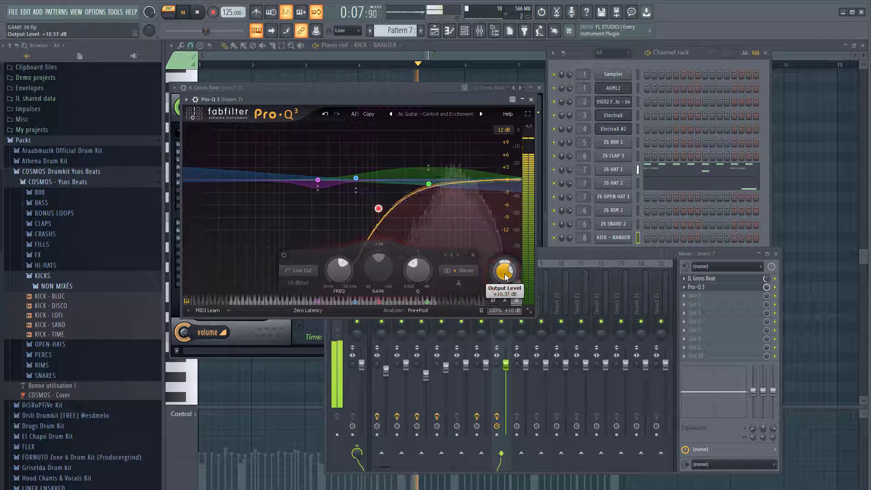
# Step: Load the 808 BOOST 1 mixer track state onto Insert 5
pyautogui.click(468, 295)
pyautogui.rightClick(468, 295)
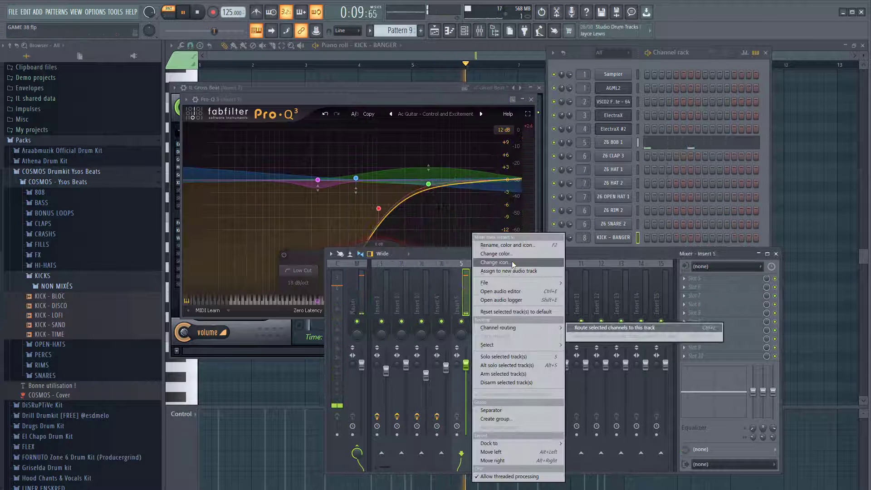
pyautogui.moveTo(511, 284)
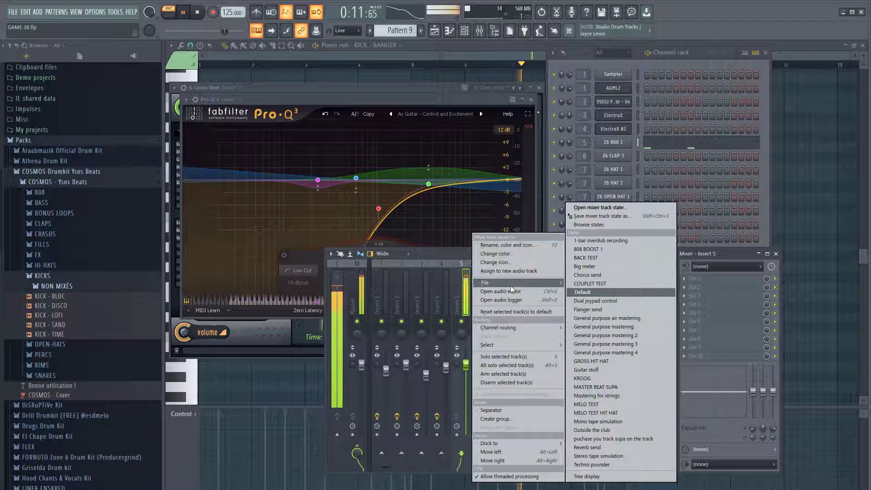
pyautogui.click(608, 250)
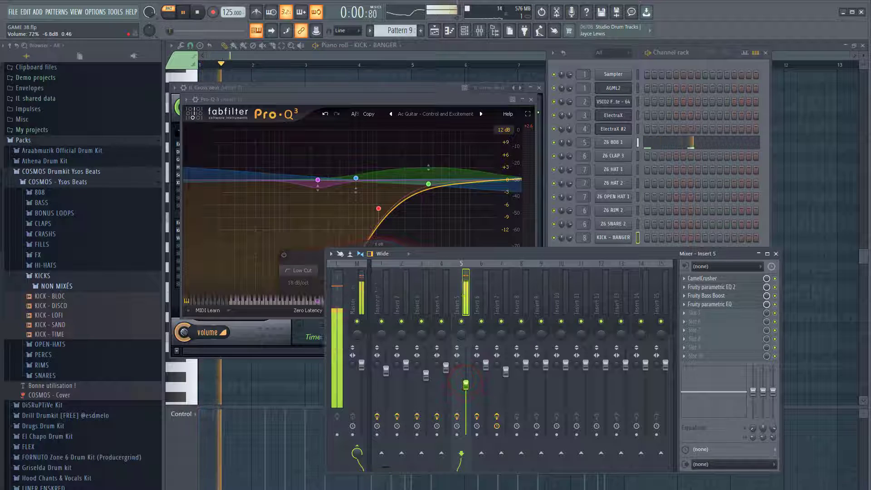
# Step: Load the Subtle Master patch in CamelCrusher on Insert 5 and set its compressor amount to about -2 dB
pyautogui.click(706, 279)
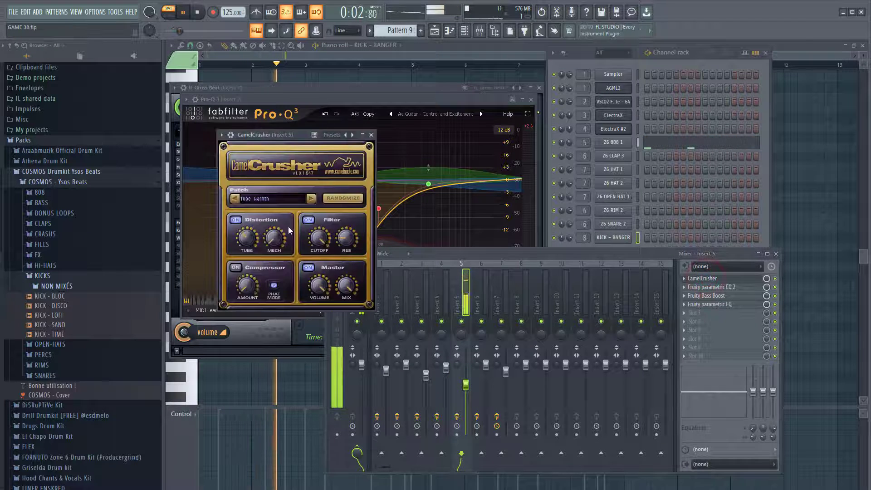
pyautogui.click(268, 197)
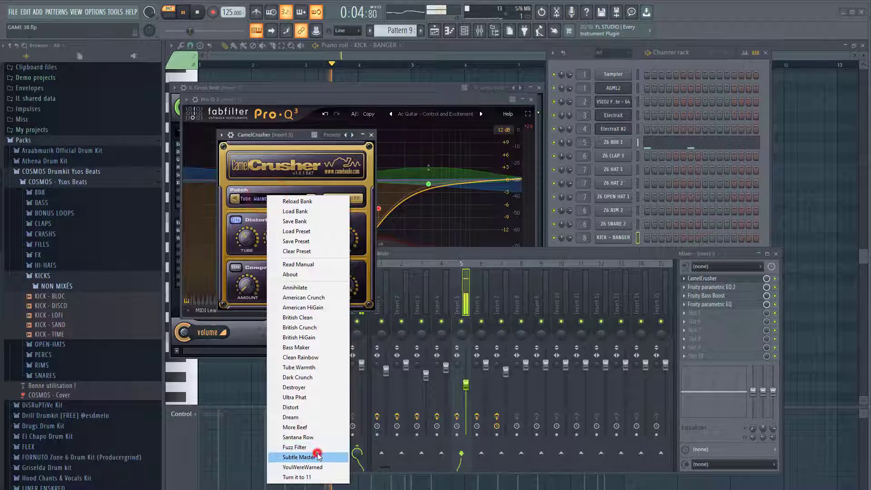
pyautogui.click(299, 457)
pyautogui.moveTo(243, 291); pyautogui.dragTo(242, 298)
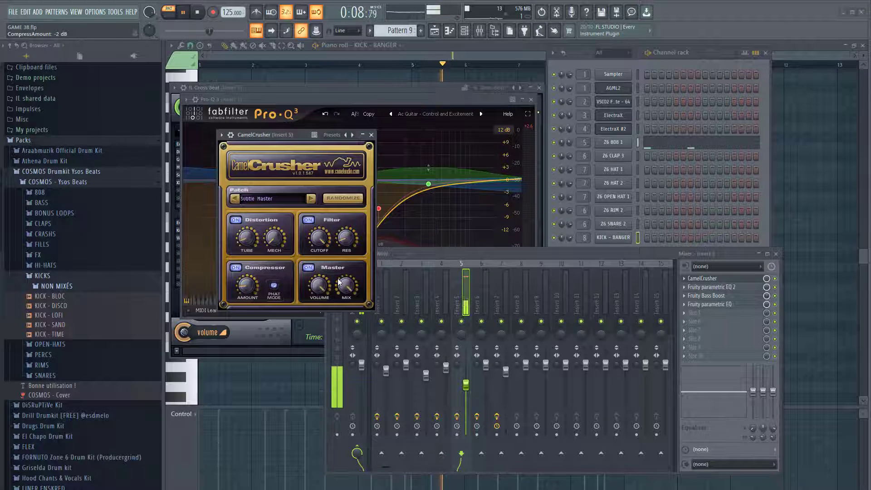
# Step: Set the Insert 5 volume fader to about -5.3 dB and close the CamelCrusher window
pyautogui.moveTo(465, 384); pyautogui.dragTo(466, 378)
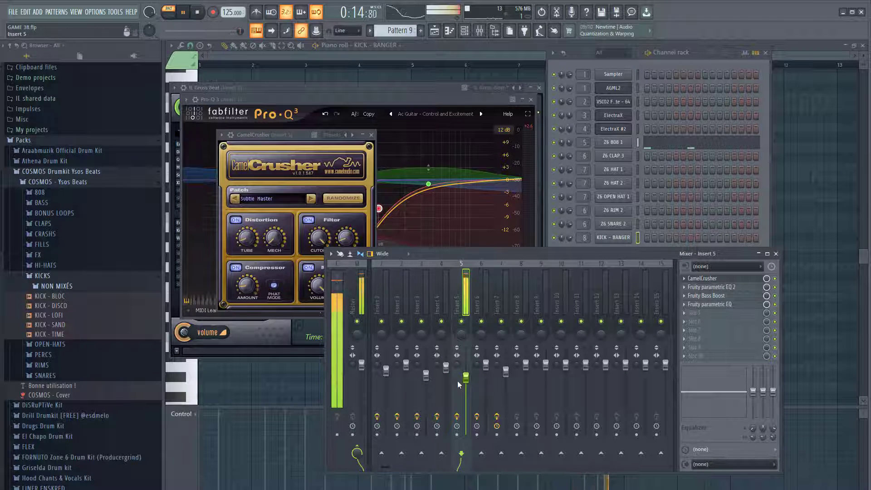
pyautogui.moveTo(464, 388); pyautogui.dragTo(465, 377)
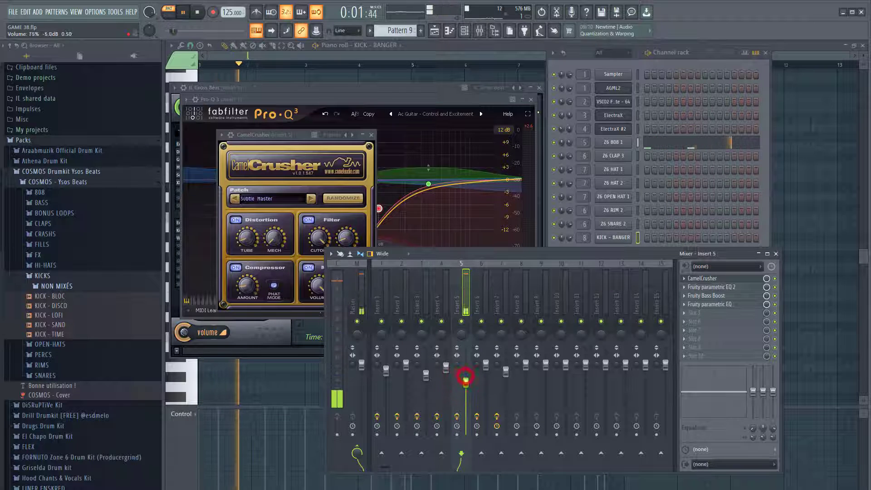
pyautogui.click(467, 383)
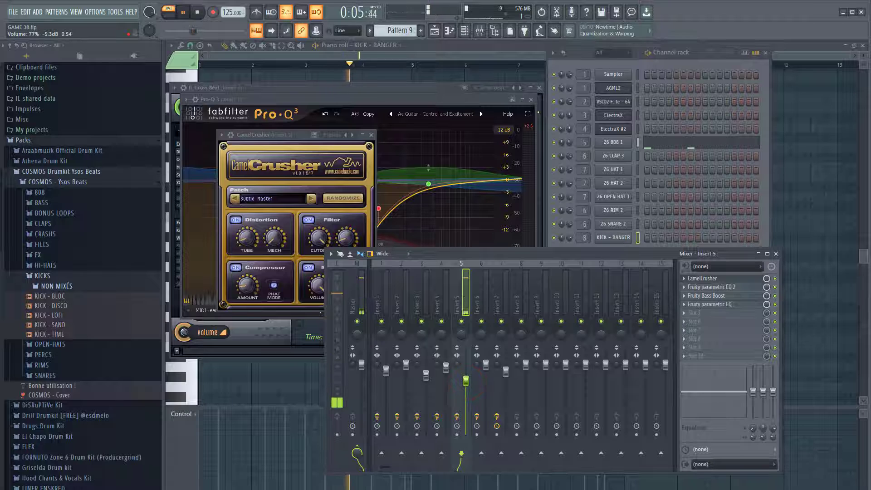
pyautogui.click(371, 135)
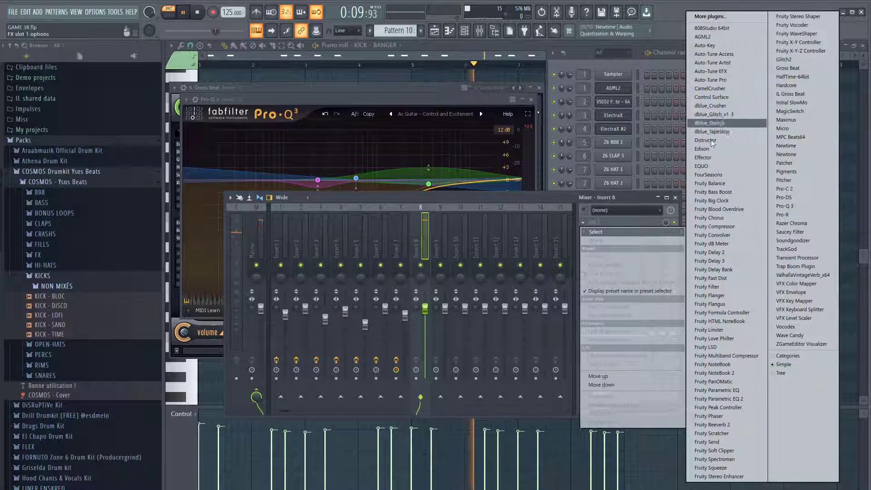
# Step: Add CamelCrusher to the first effect slot of Insert 8 and load its Subtle Master patch
pyautogui.click(711, 89)
pyautogui.click(263, 175)
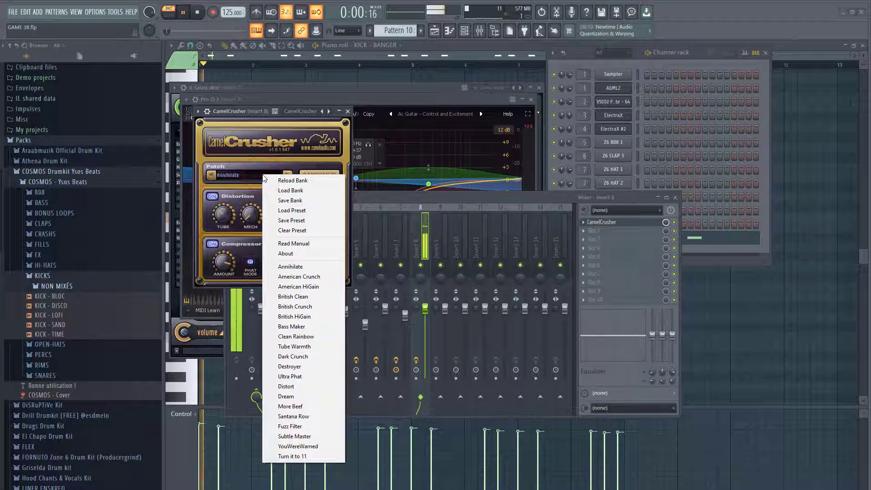
pyautogui.click(293, 437)
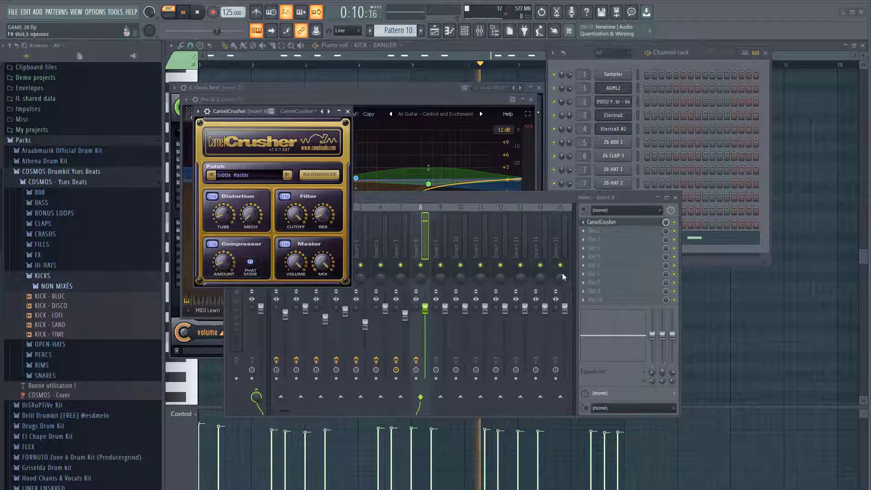
# Step: Add Fruity Parametric EQ 2 to the second effect slot of Insert 8 and load its 40Hz + 18kHz cut preset
pyautogui.click(586, 233)
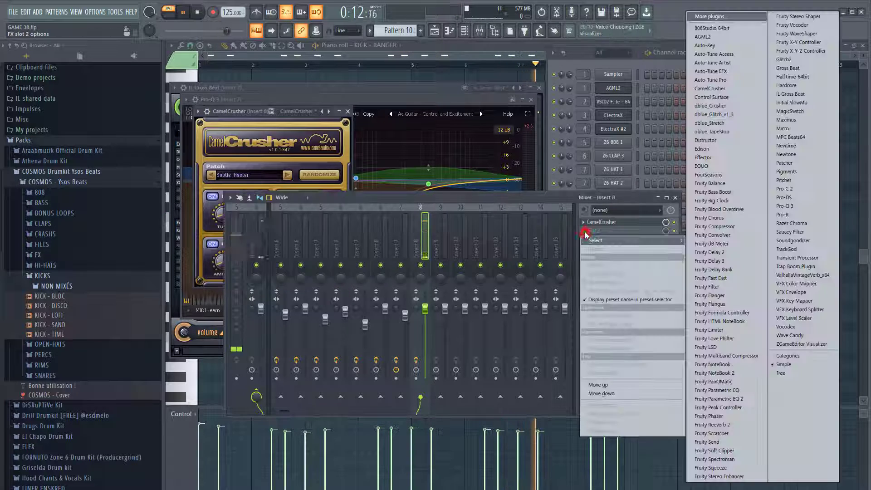
pyautogui.click(711, 399)
pyautogui.click(462, 123)
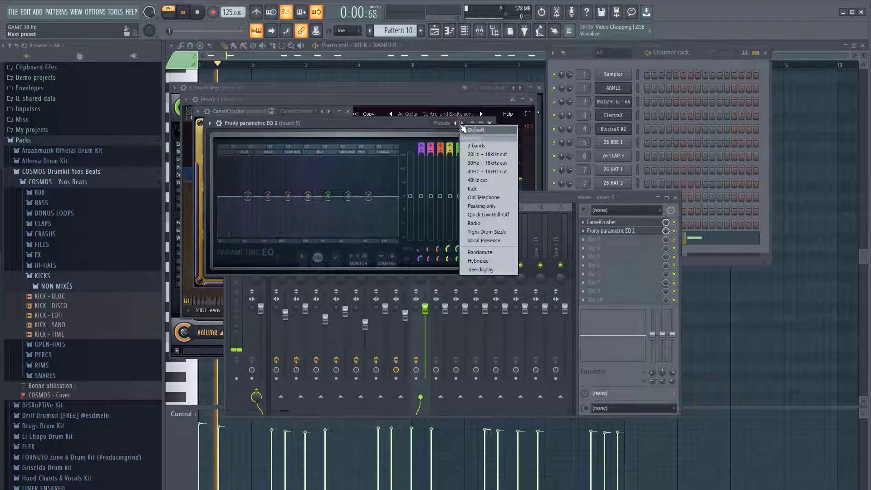
pyautogui.click(490, 175)
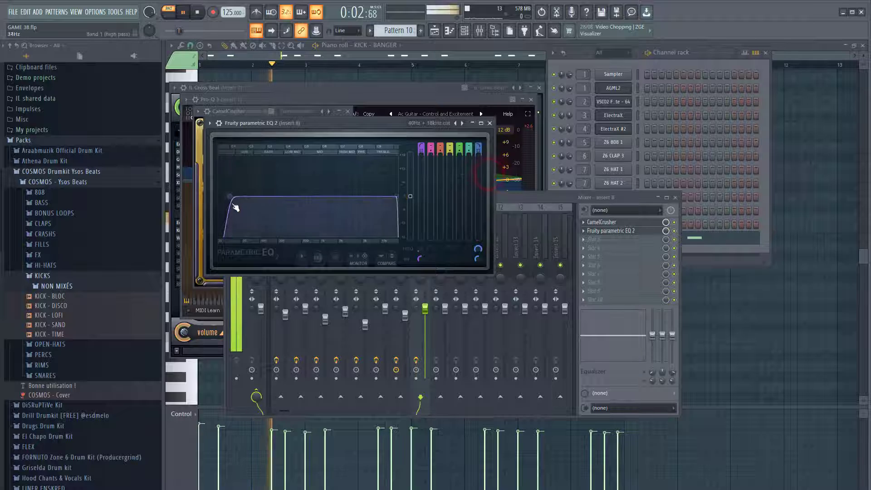
# Step: Raise the Insert 8 EQ's low cut to about 40 Hz, pull its high cut down, and lower the Insert 8 volume fader
pyautogui.moveTo(230, 196)
pyautogui.mouseDown()
pyautogui.moveTo(253, 196)
pyautogui.moveTo(240, 196)
pyautogui.mouseUp()
pyautogui.moveTo(391, 198); pyautogui.dragTo(349, 196)
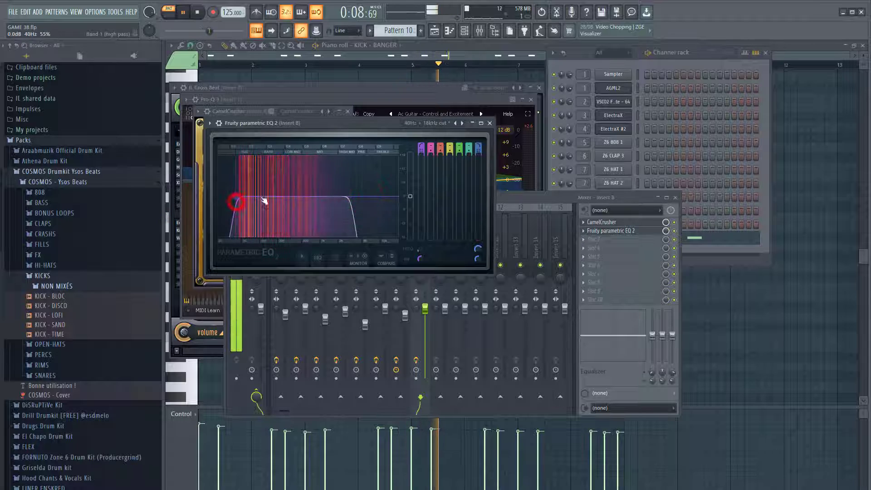
pyautogui.moveTo(425, 309); pyautogui.dragTo(425, 312)
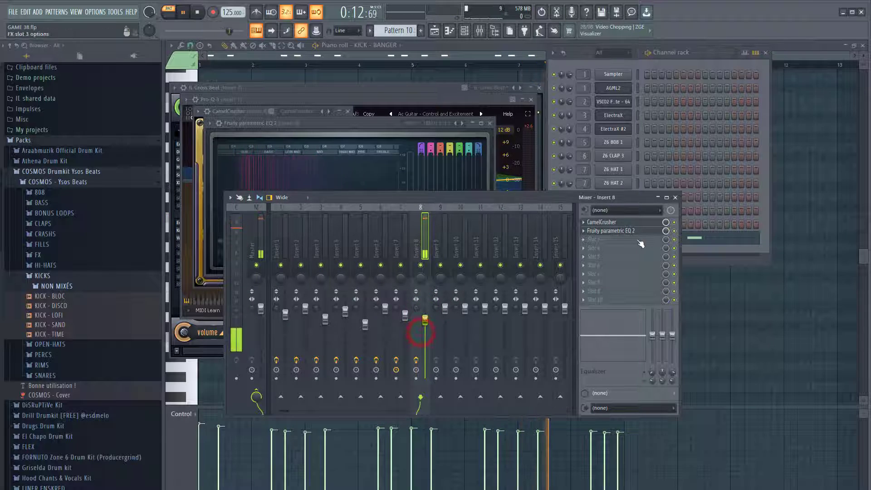
# Step: Lower the high cut of Insert 8's Fruity Parametric EQ 2 slightly further and close all open windows
pyautogui.click(585, 241)
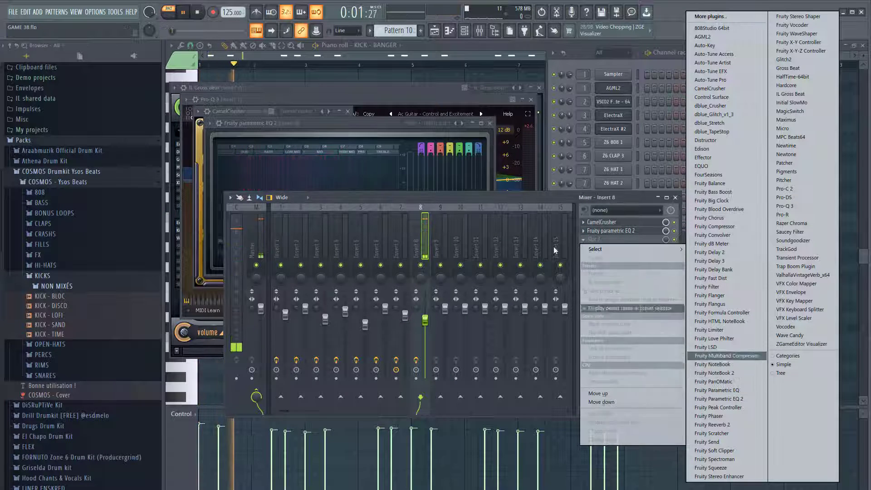
pyautogui.click(526, 201)
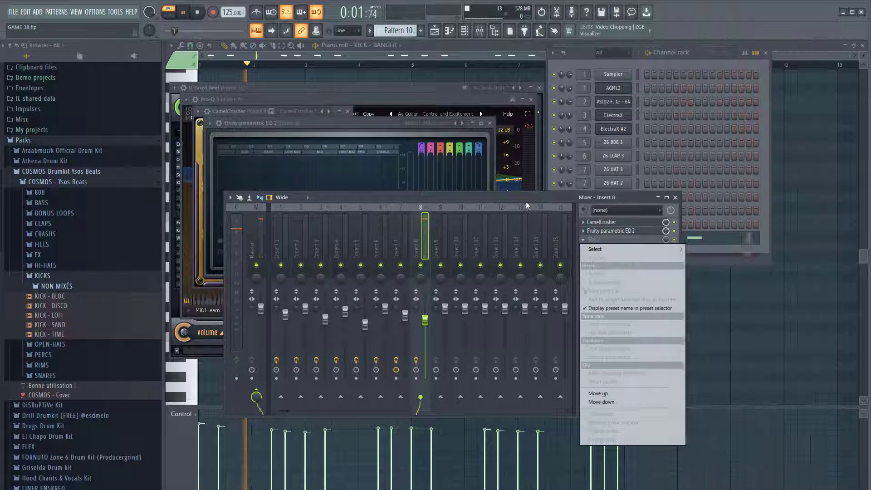
pyautogui.click(602, 222)
pyautogui.click(608, 231)
pyautogui.moveTo(353, 203); pyautogui.dragTo(342, 196)
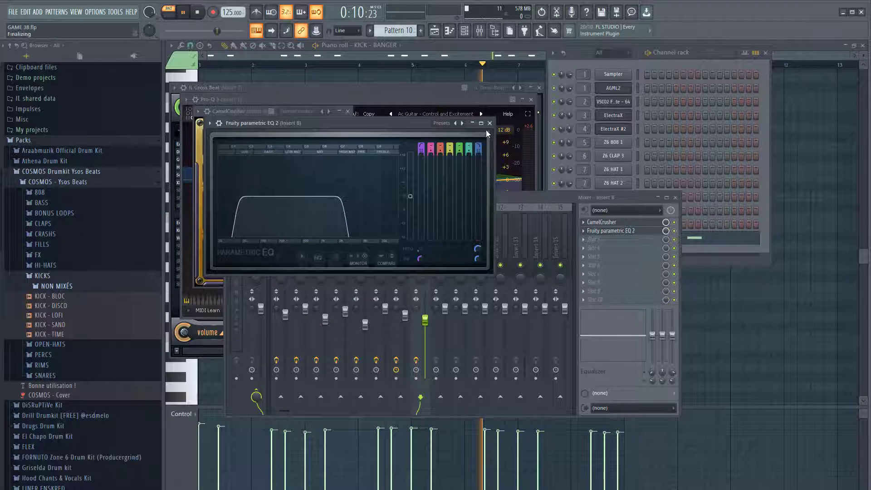
pyautogui.press('F12')
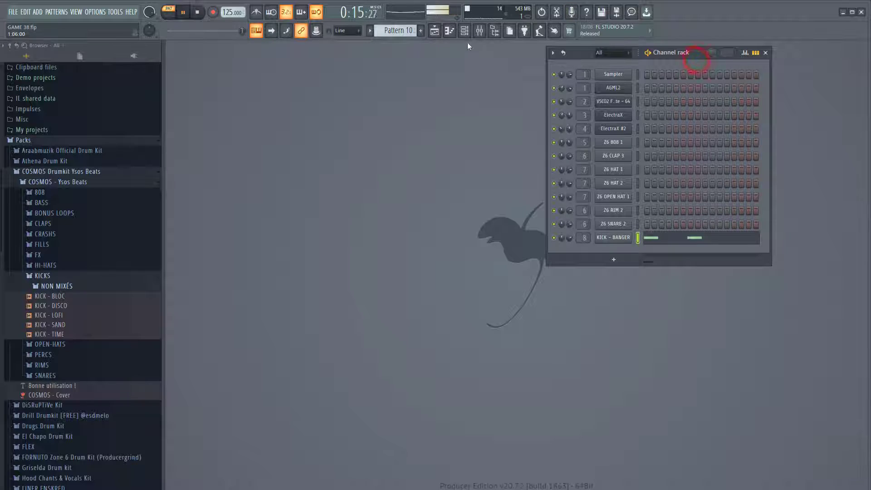
# Step: Play the whole arrangement in song mode with only the playlist displayed
pyautogui.click(483, 33)
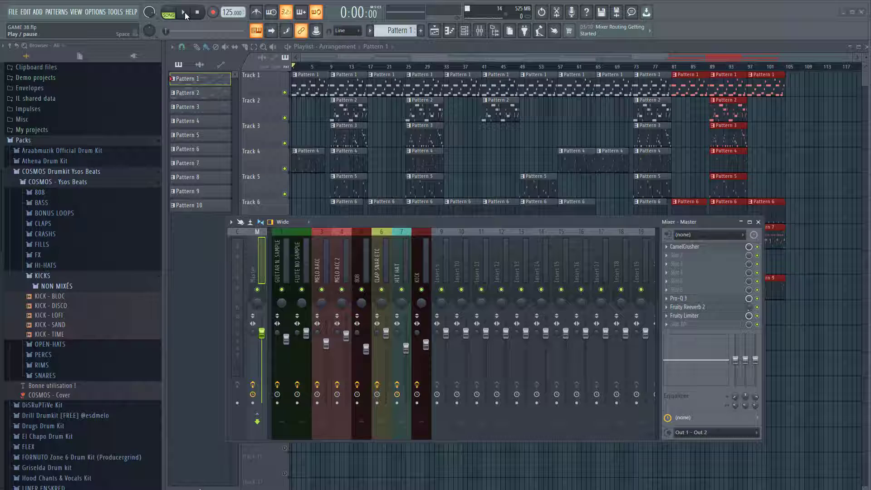
pyautogui.click(183, 12)
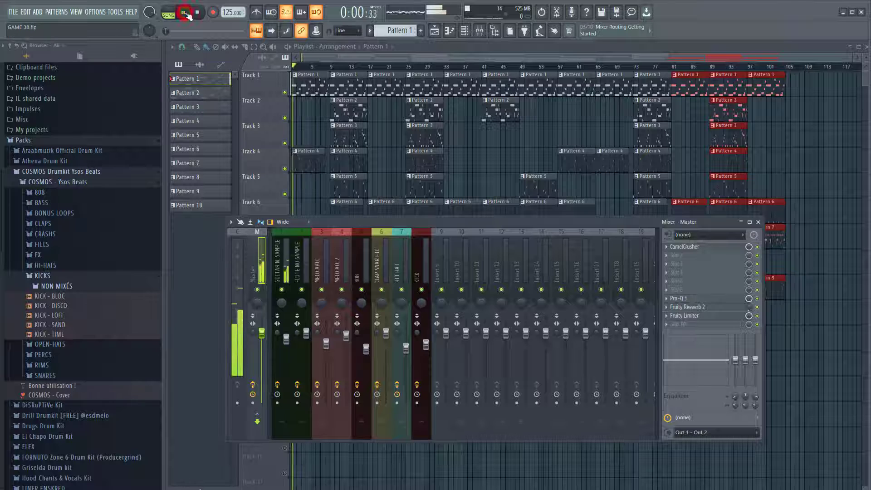
pyautogui.press('F12')
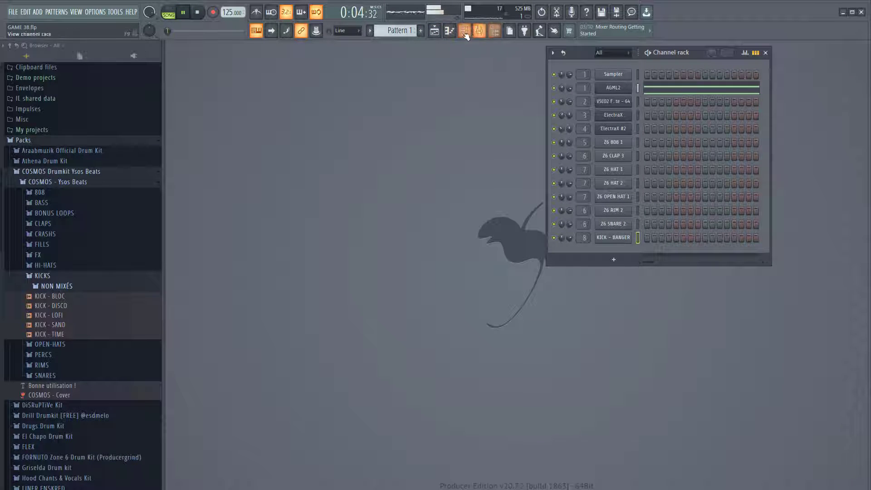
pyautogui.click(480, 30)
pyautogui.click(480, 31)
pyautogui.click(480, 30)
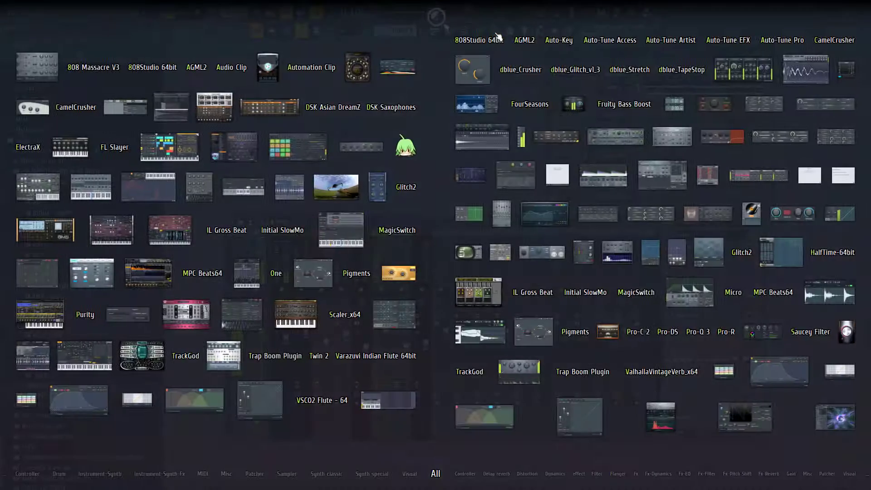
pyautogui.click(495, 31)
pyautogui.click(495, 30)
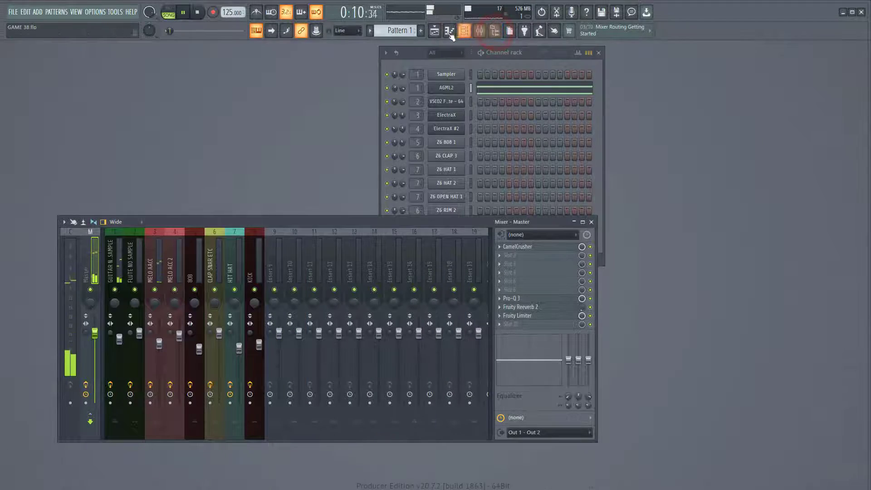
pyautogui.click(449, 31)
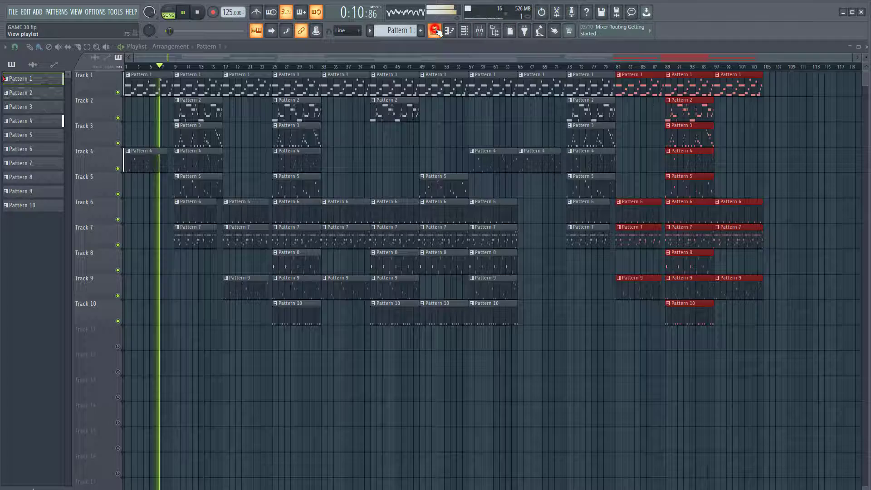
# Step: Show the mixer over the playlist and examine the effect chains of the Master and GUITAR NO SAMPLE tracks
pyautogui.click(480, 31)
pyautogui.moveTo(362, 223); pyautogui.dragTo(593, 195)
pyautogui.click(321, 244)
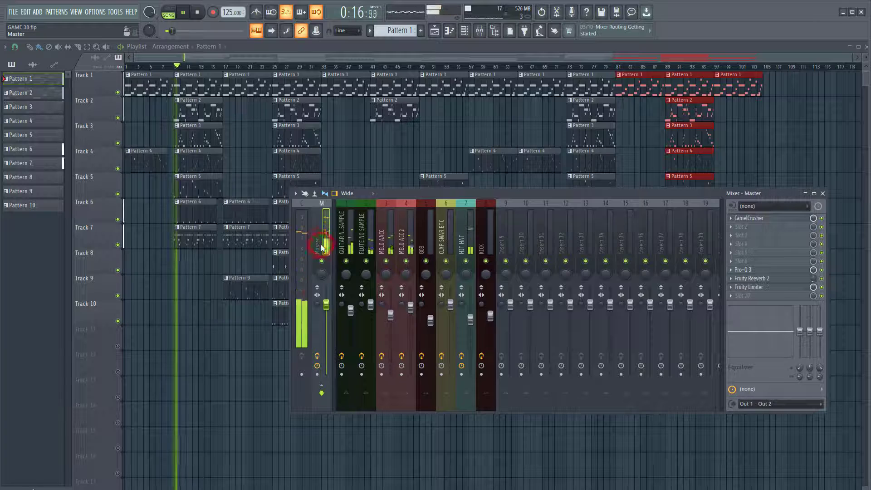
pyautogui.click(342, 244)
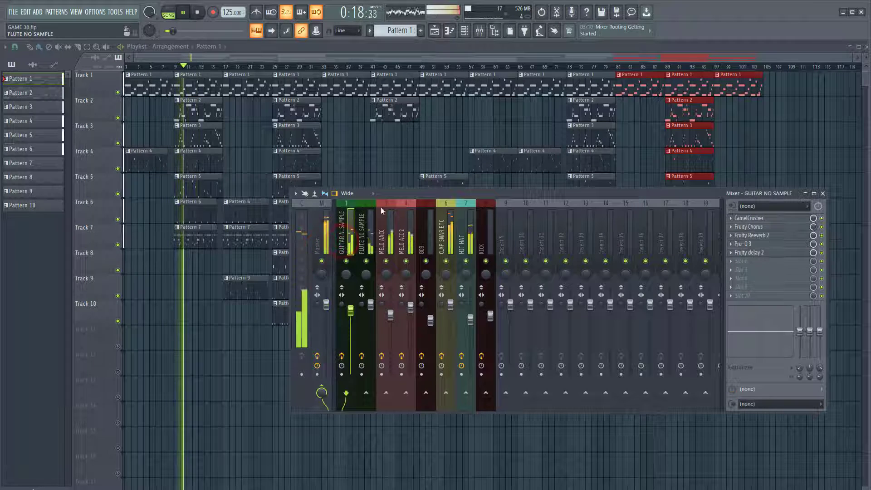
# Step: Narrow the mixer window and place it below the arranged clips so the playlist stays in view
pyautogui.moveTo(472, 193)
pyautogui.mouseDown()
pyautogui.moveTo(414, 272)
pyautogui.moveTo(495, 263)
pyautogui.moveTo(477, 204)
pyautogui.mouseUp()
pyautogui.moveTo(299, 281); pyautogui.dragTo(501, 281)
pyautogui.moveTo(600, 202); pyautogui.dragTo(575, 209)
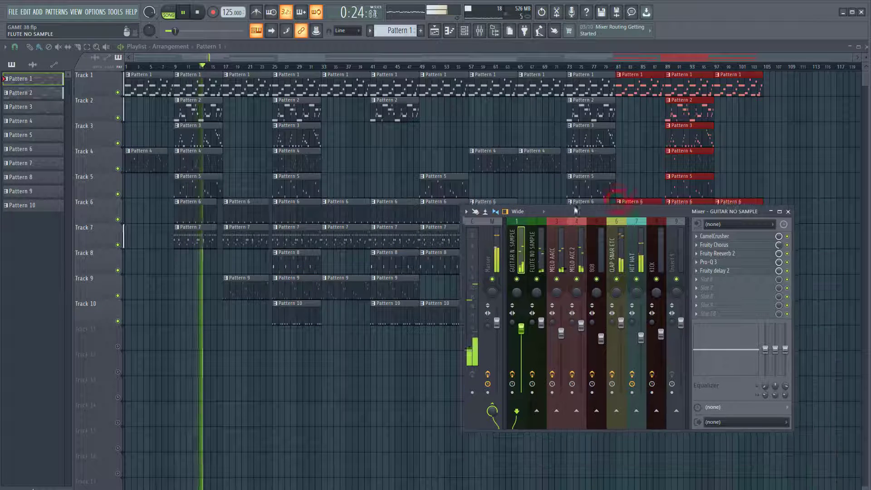
pyautogui.moveTo(462, 273); pyautogui.dragTo(427, 271)
pyautogui.moveTo(631, 204); pyautogui.dragTo(696, 301)
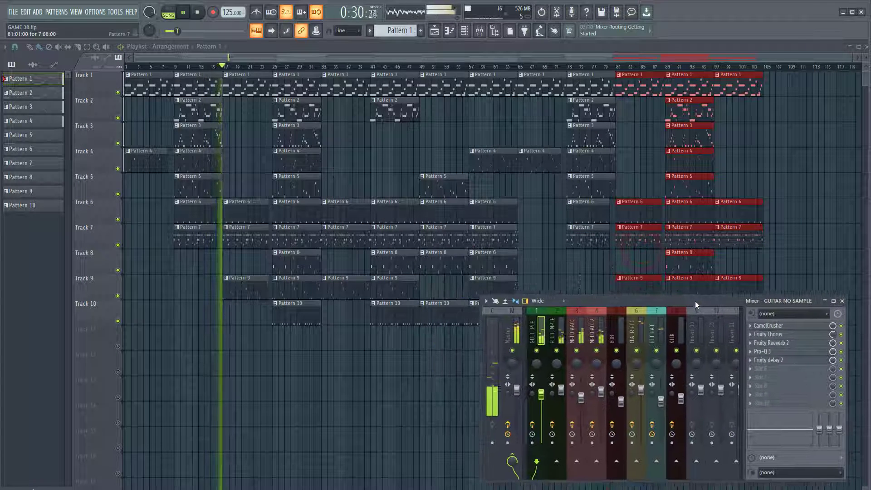